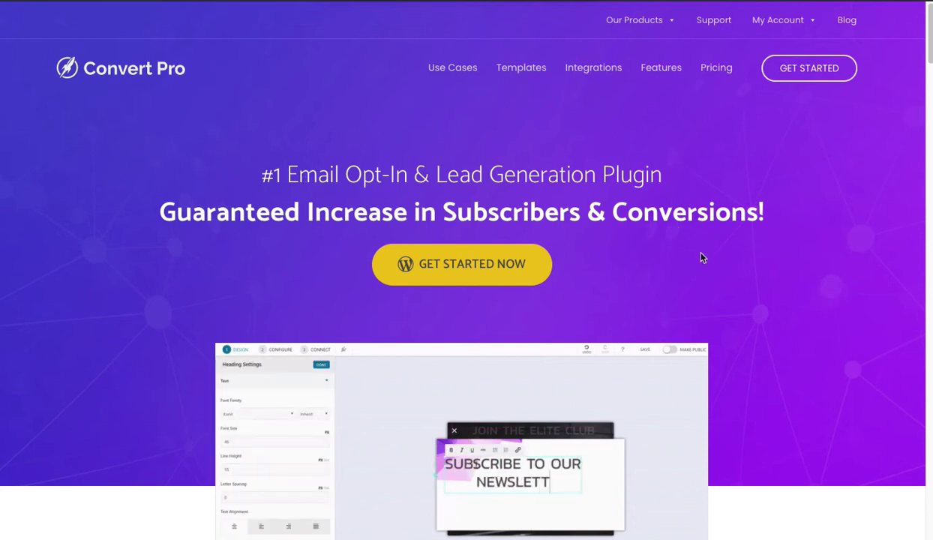
Review the Convert Pro home page's sections on design freedom, behavioral triggers, integrations, popups, A/B testing and targeting.
scroll(700, 256, down, 1)
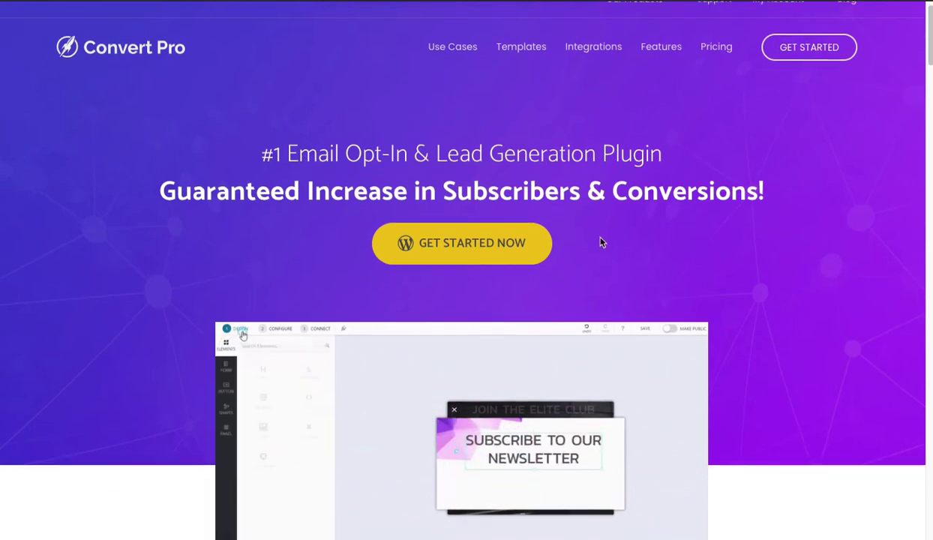
scroll(599, 240, down, 10)
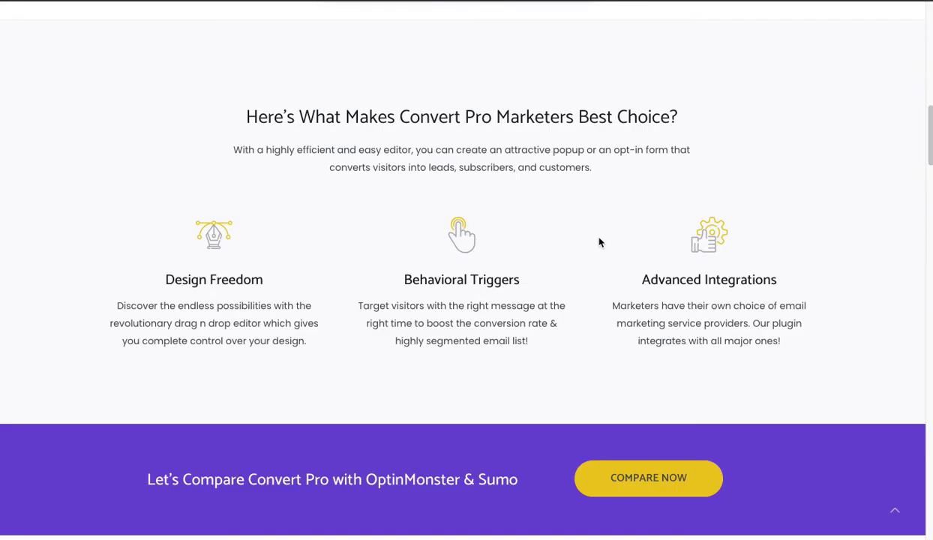
scroll(599, 241, down, 15)
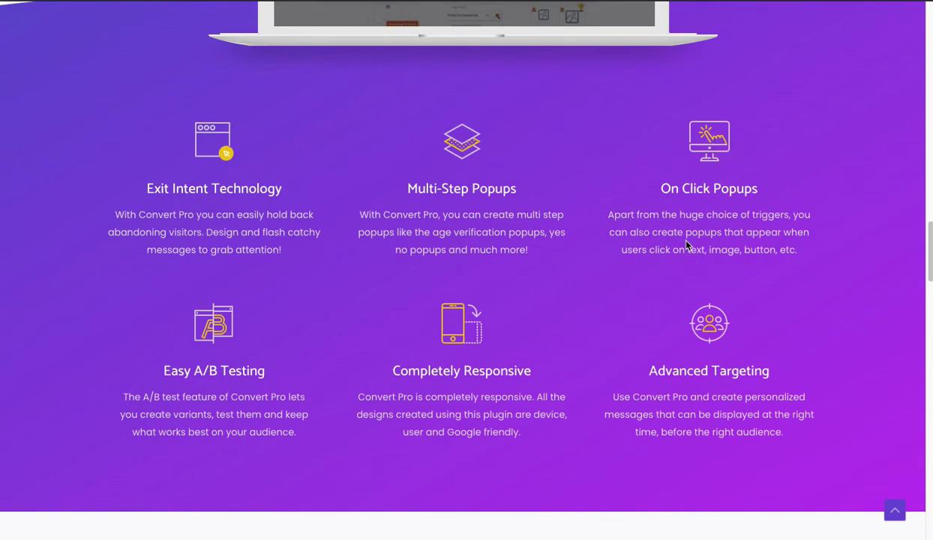
scroll(675, 278, down, 1)
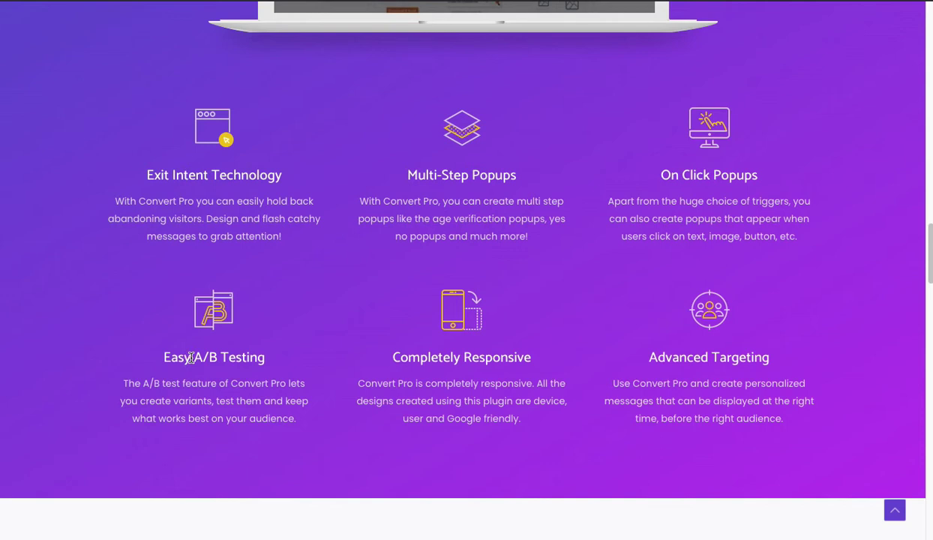
scroll(552, 397, down, 1)
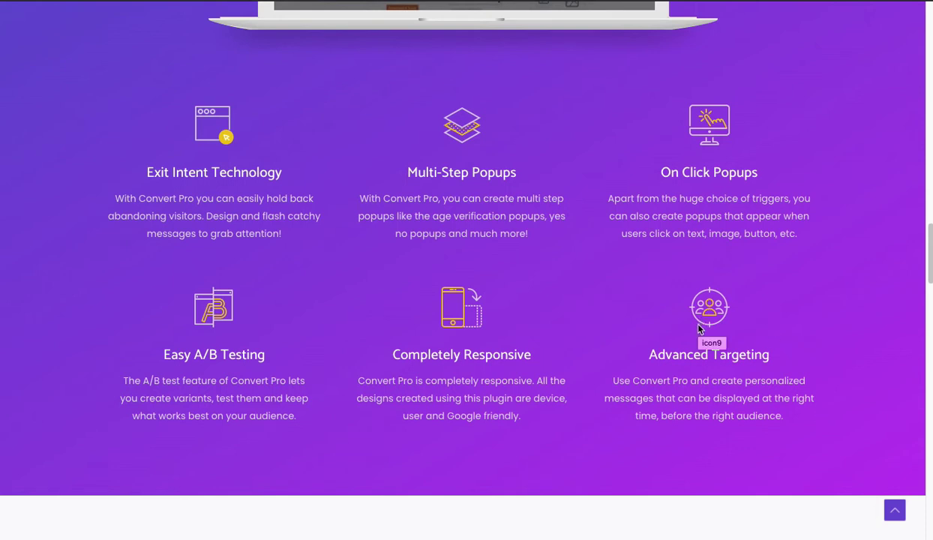
scroll(695, 330, down, 2)
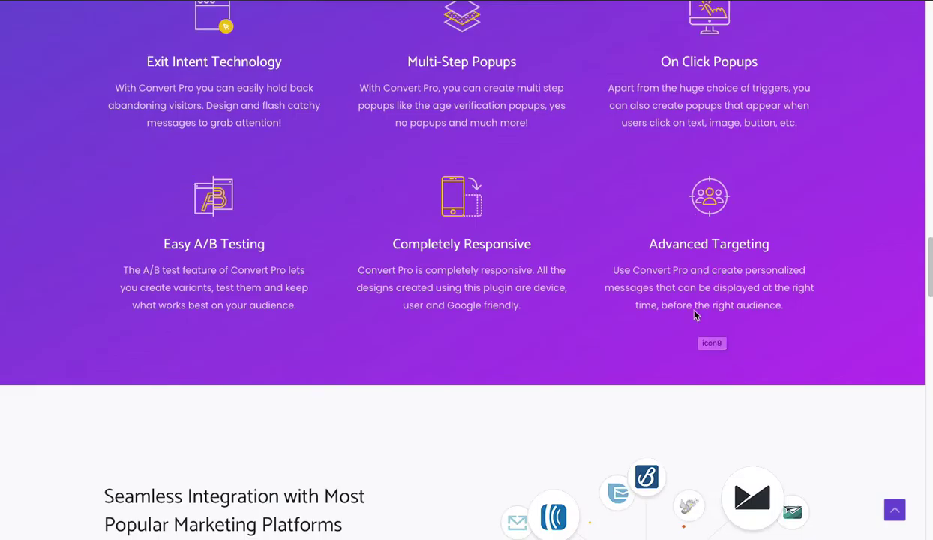
scroll(696, 309, up, 15)
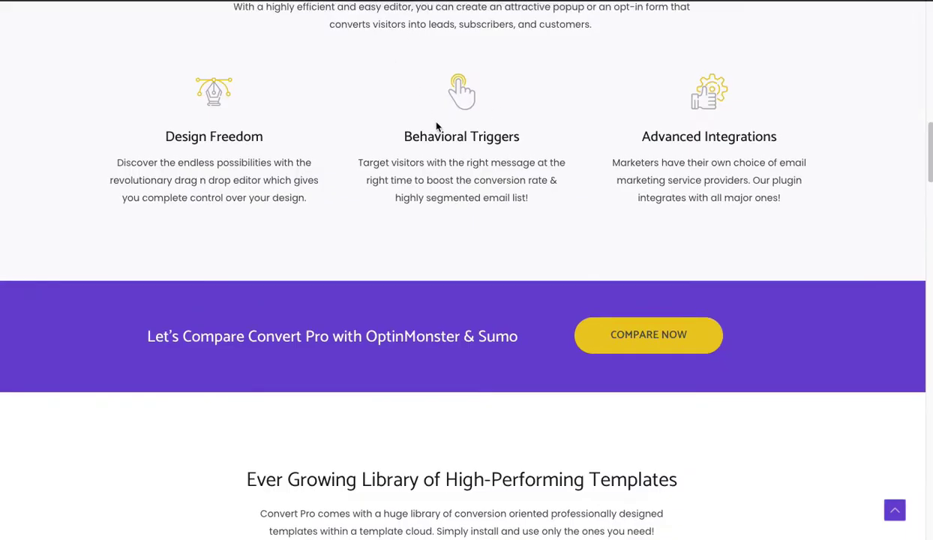
scroll(266, 5, up, 5)
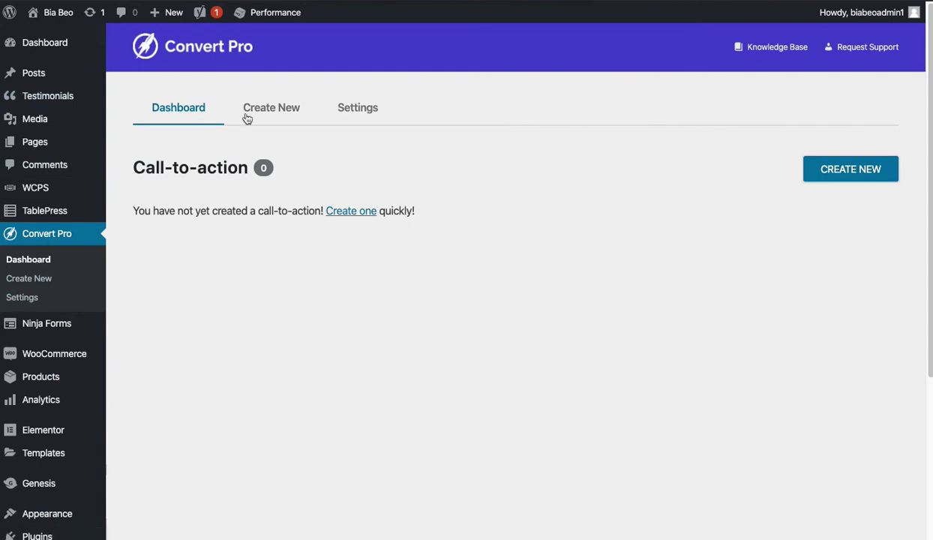
Start a new call-to-action, look over the available types and choose Modal Popup.
click(851, 175)
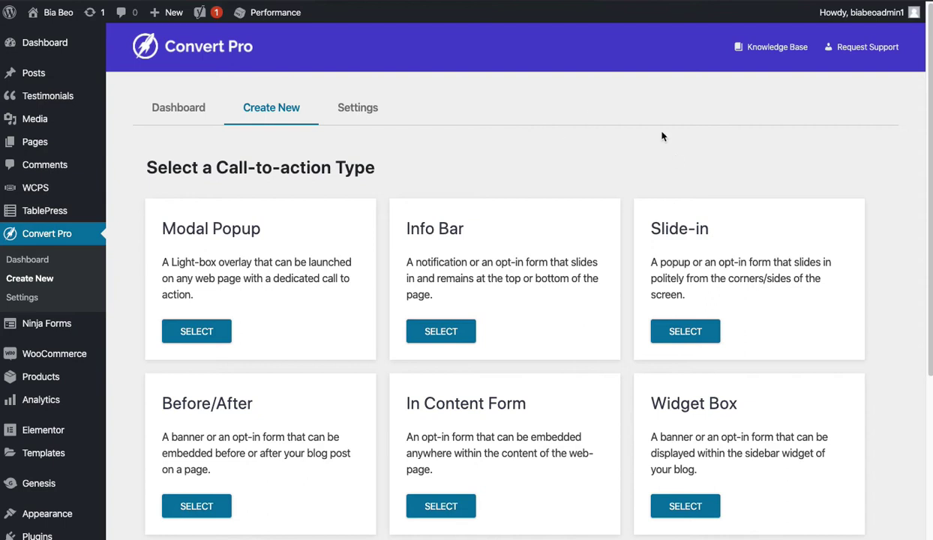
scroll(620, 225, down, 2)
scroll(593, 243, down, 2)
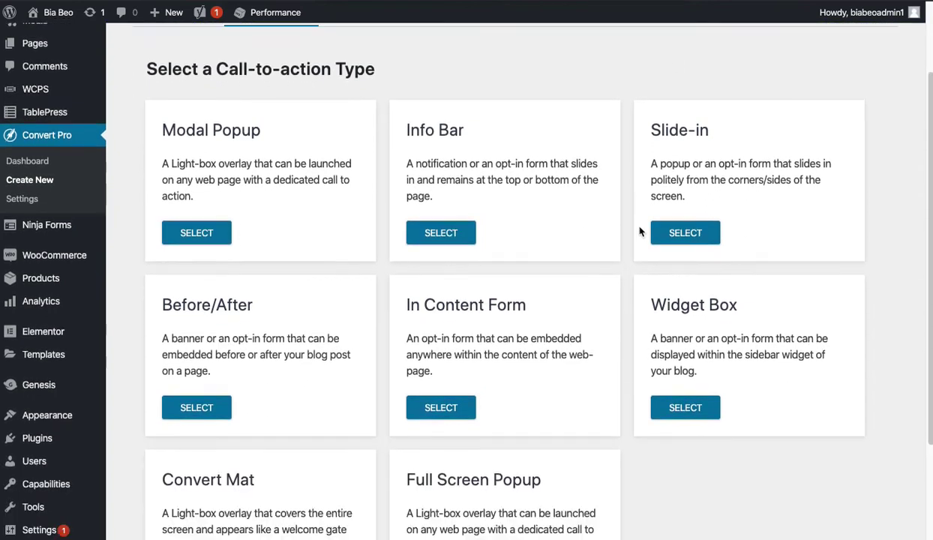
scroll(640, 232, down, 2)
scroll(633, 265, up, 1)
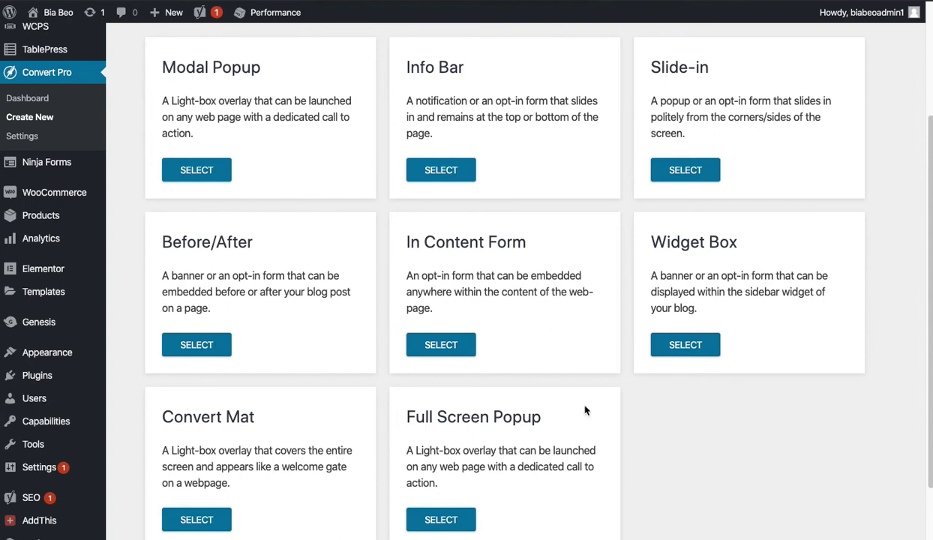
scroll(656, 368, down, 1)
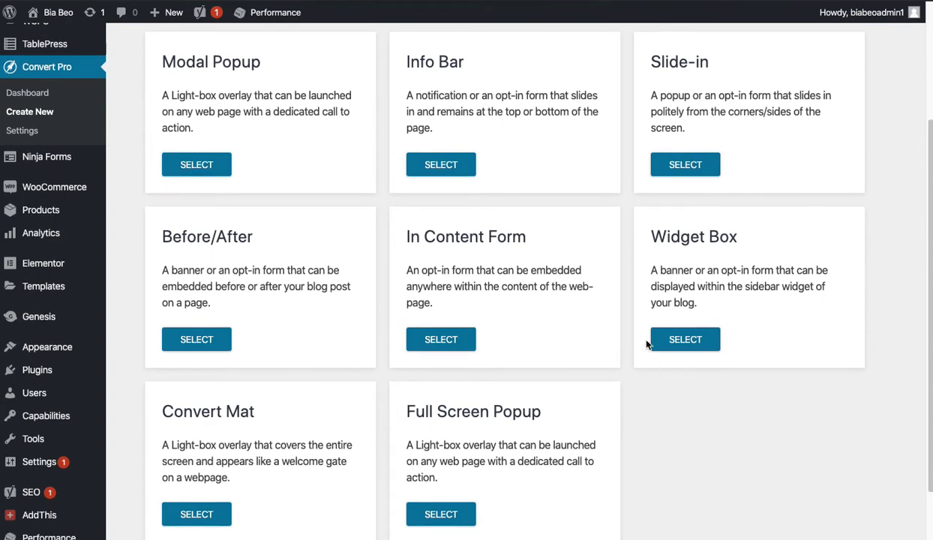
scroll(647, 322, up, 3)
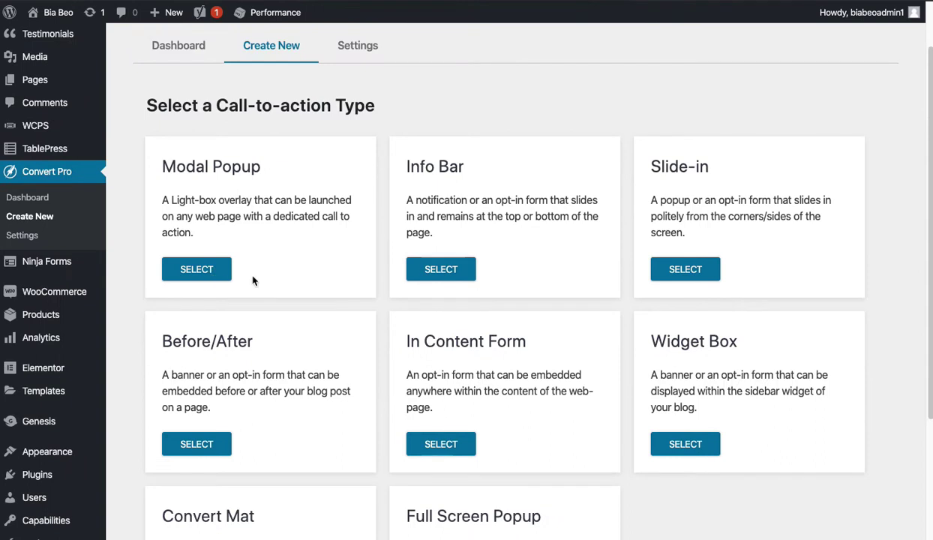
click(197, 269)
Browse the modal popup template library and choose the Blank Template.
scroll(569, 329, down, 3)
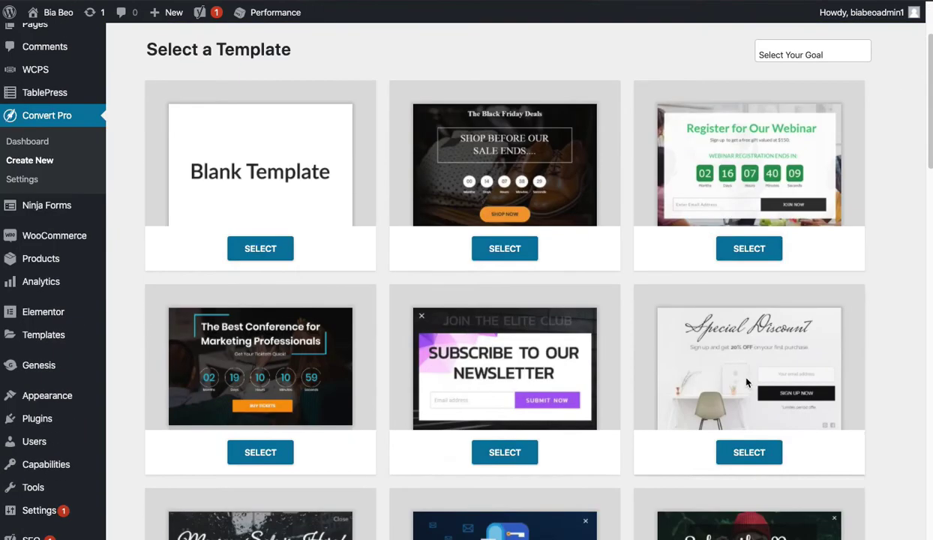
scroll(765, 402, up, 2)
scroll(762, 396, down, 20)
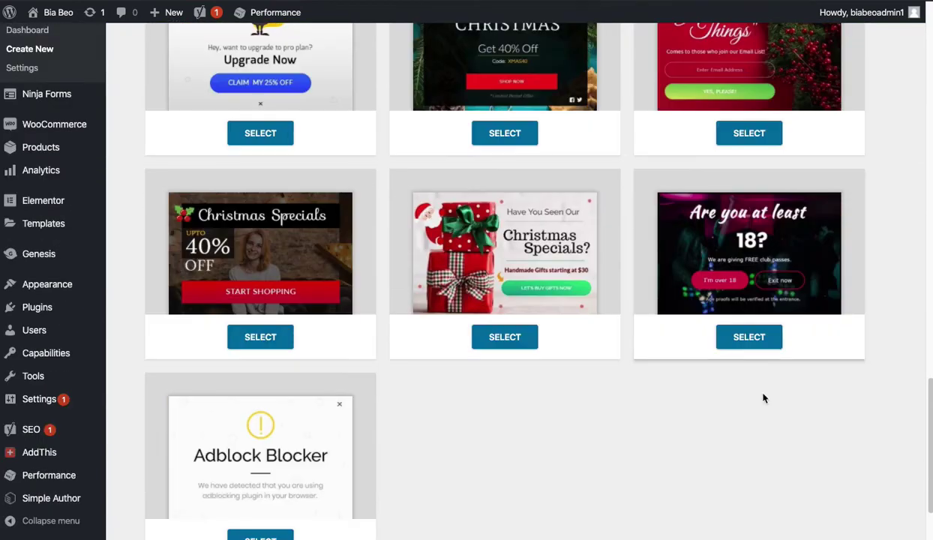
scroll(765, 386, up, 15)
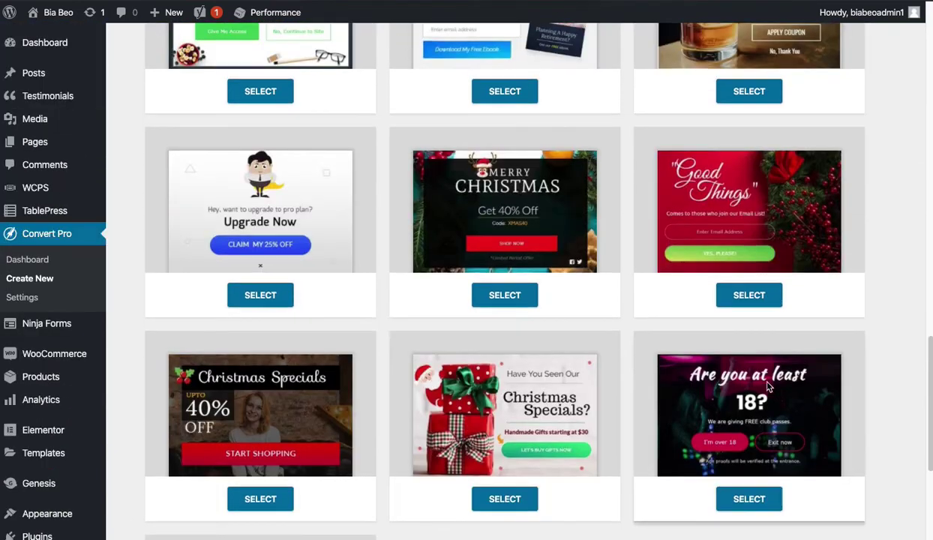
scroll(761, 382, up, 20)
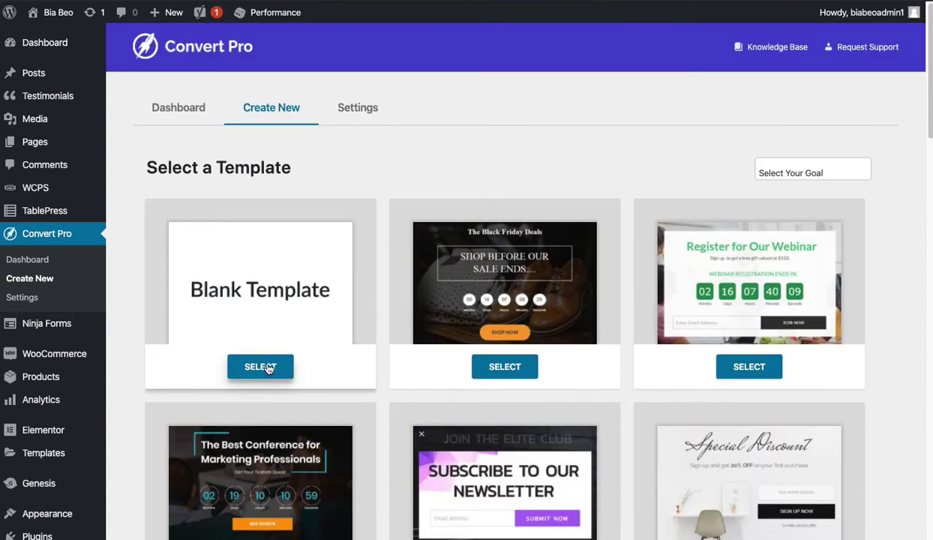
click(260, 368)
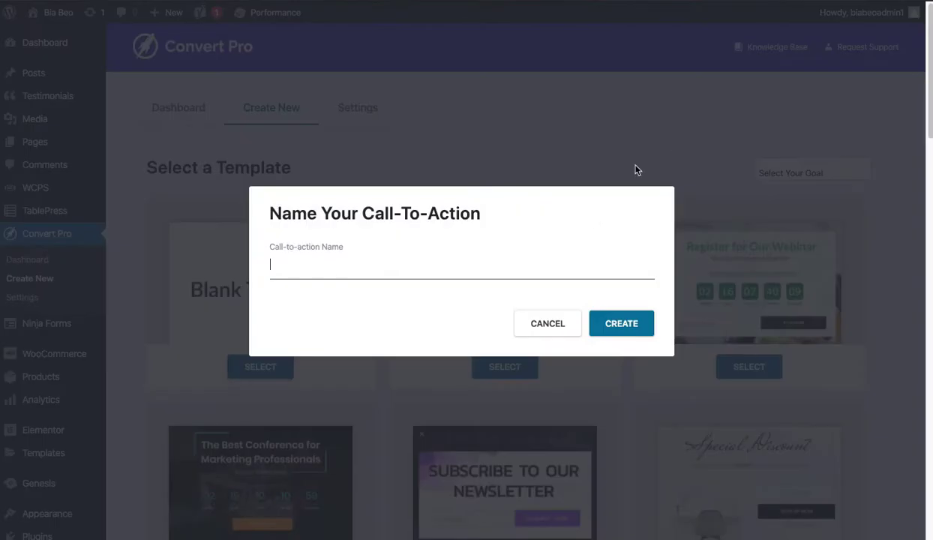
Name the call-to-action "Video Consultation" and create it.
click(345, 273)
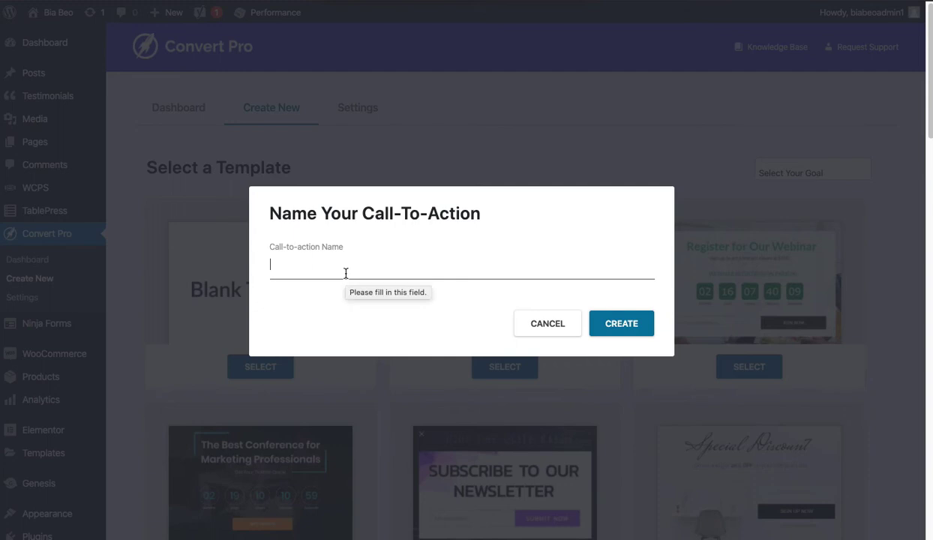
text(Video Consu)
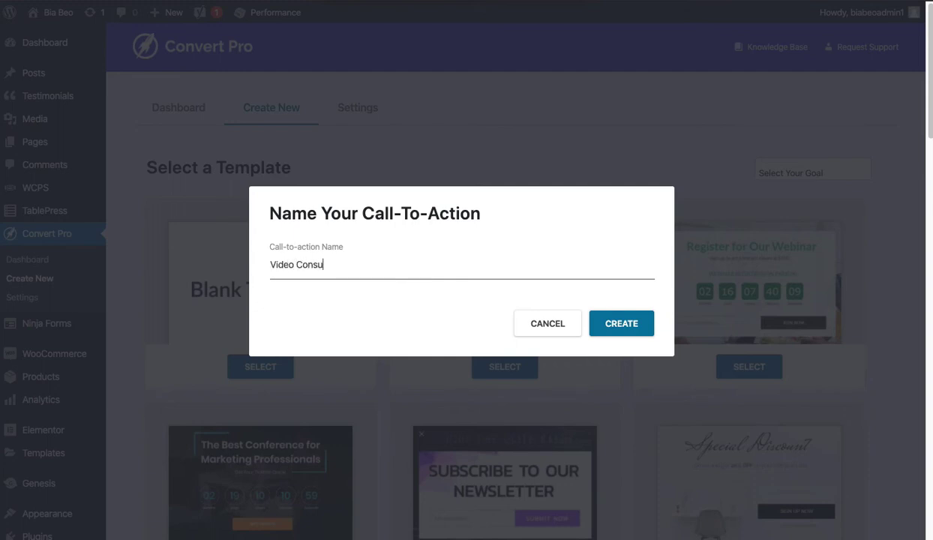
text(lation)
click(627, 329)
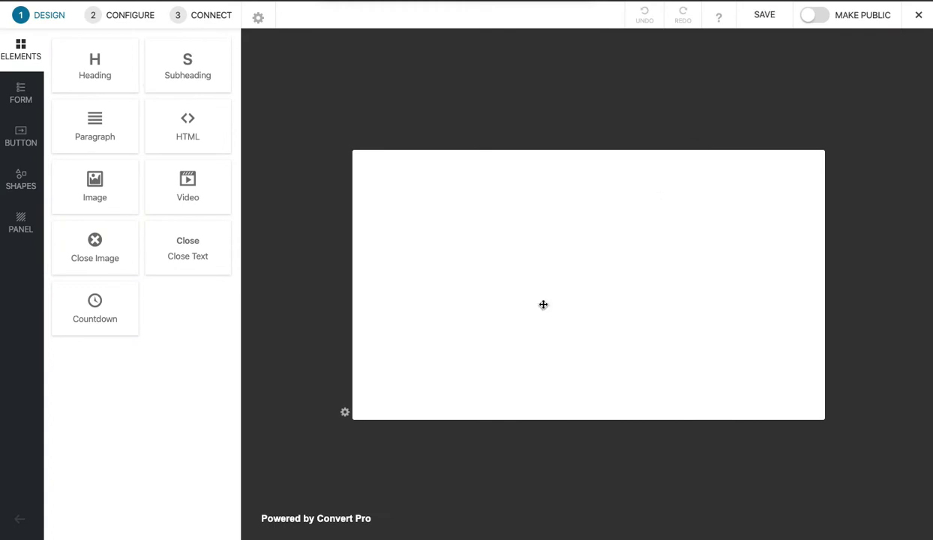
Set the blank popup panel's width to 500 px.
click(345, 413)
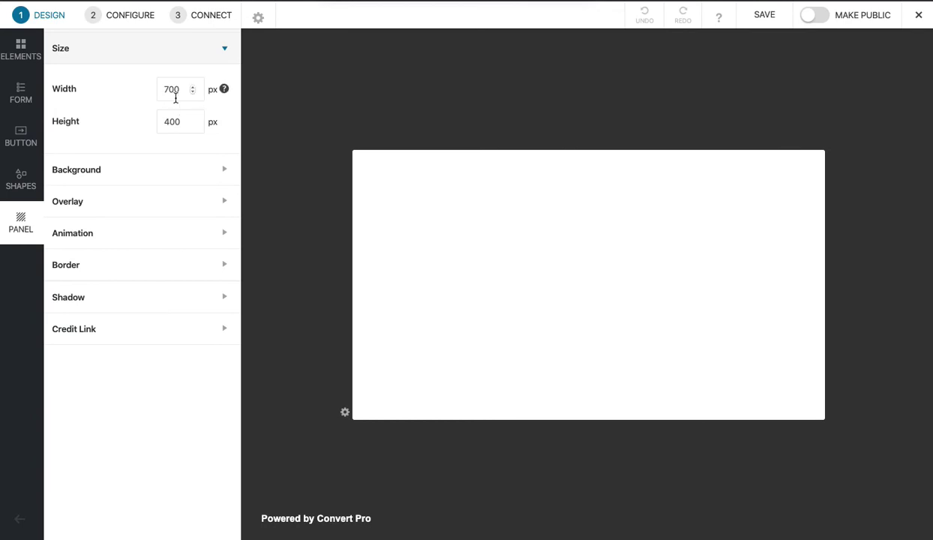
drag(175, 91, 155, 85)
text(500)
key(Tab)
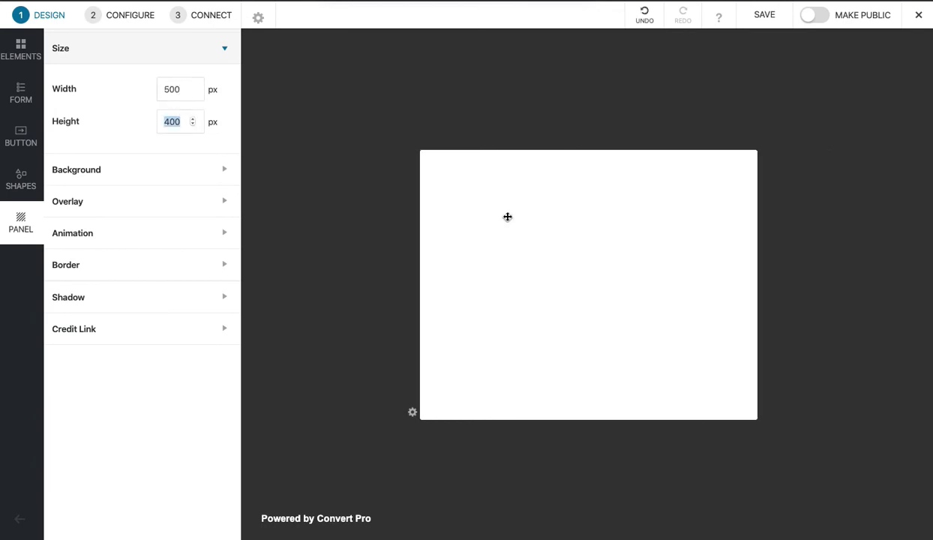
Add a Heading element near the top centre of the popup panel and check its font family choices.
click(20, 46)
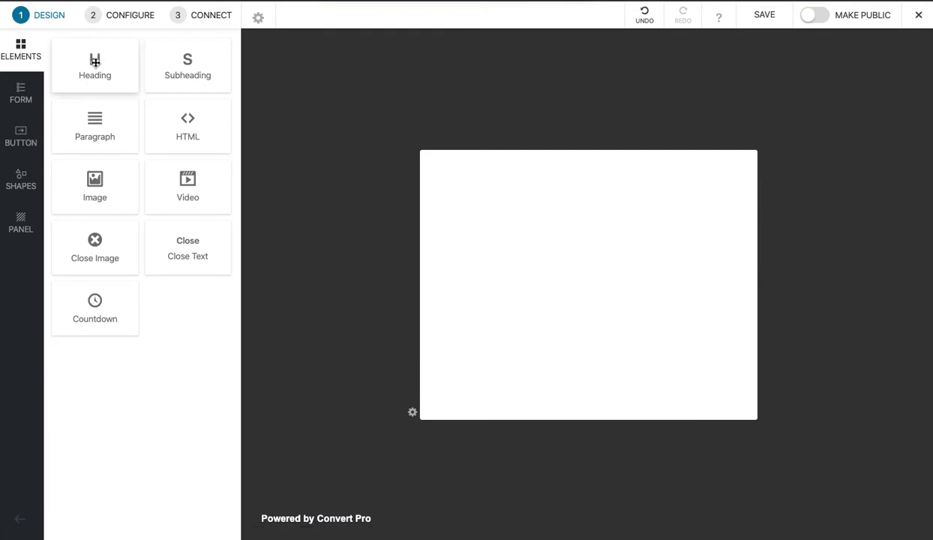
drag(95, 61, 548, 179)
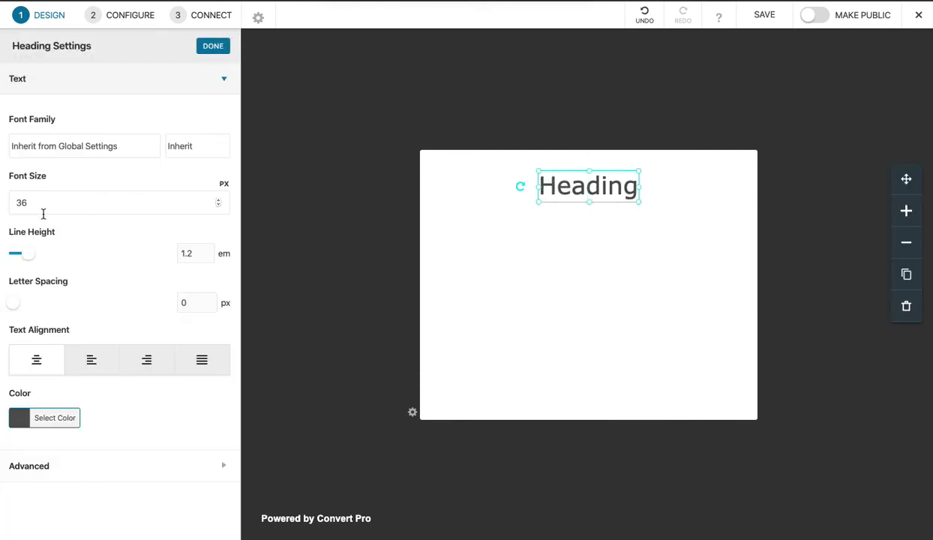
click(74, 149)
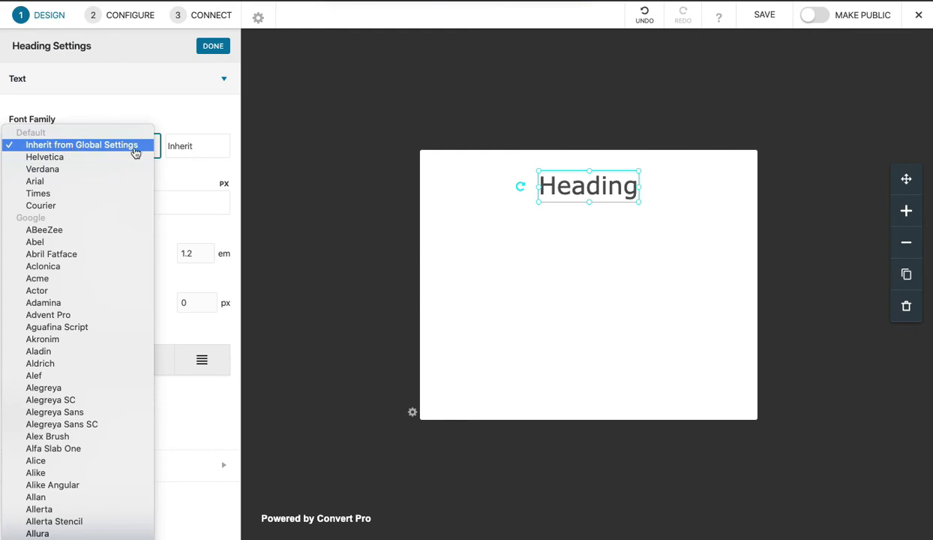
click(186, 111)
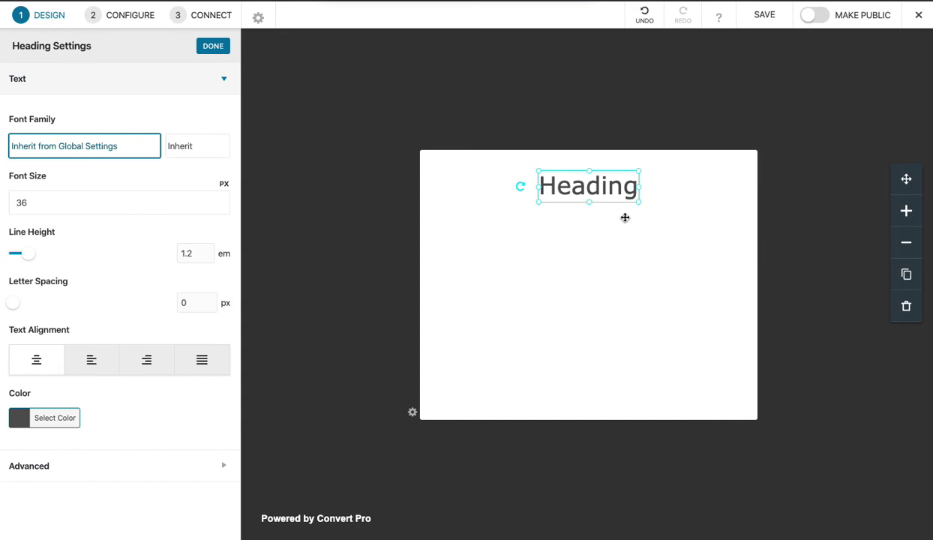
Replace the heading's placeholder text with "Video Consultations are available!".
click(581, 193)
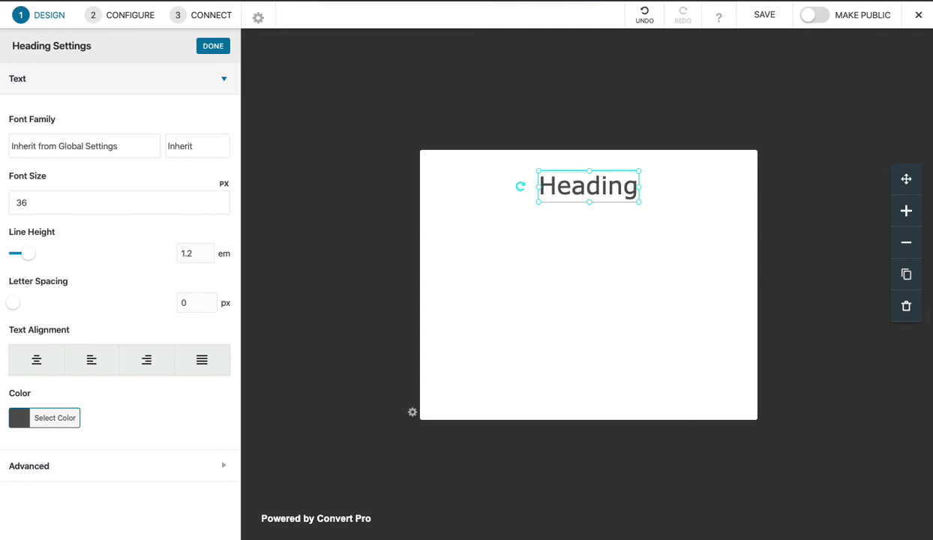
double_click(596, 188)
key(ctrl+v)
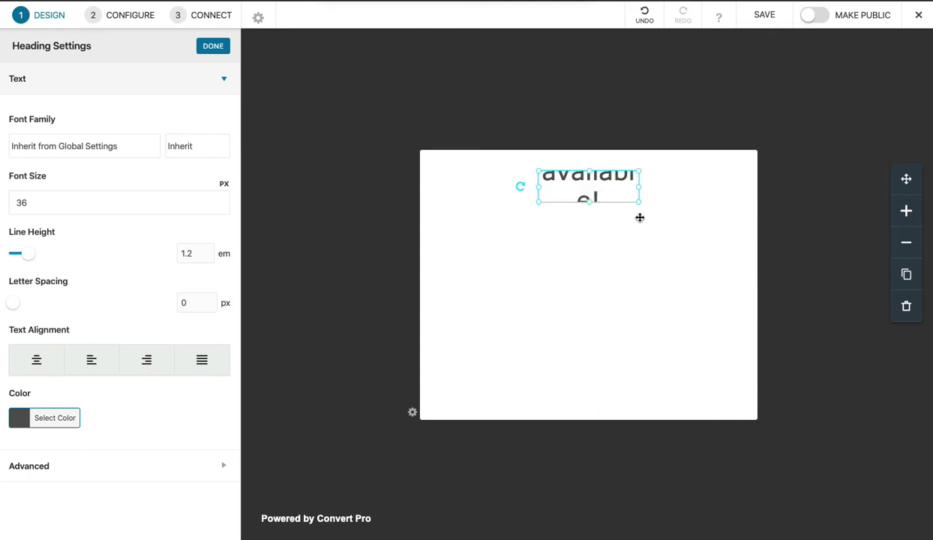
Enlarge the heading box to nearly the full panel width and centre it near the panel's upper edge.
drag(641, 201, 742, 253)
drag(649, 217, 565, 217)
click(609, 314)
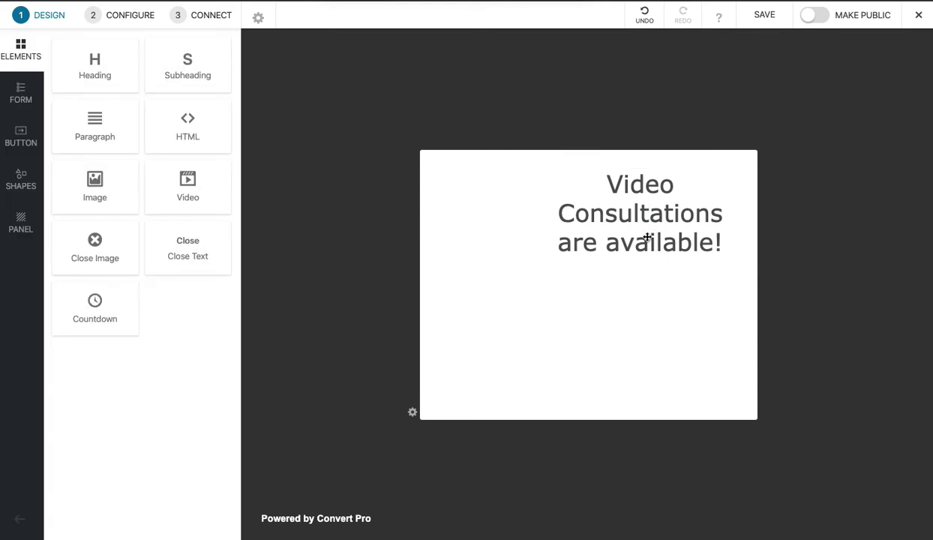
drag(651, 217, 533, 208)
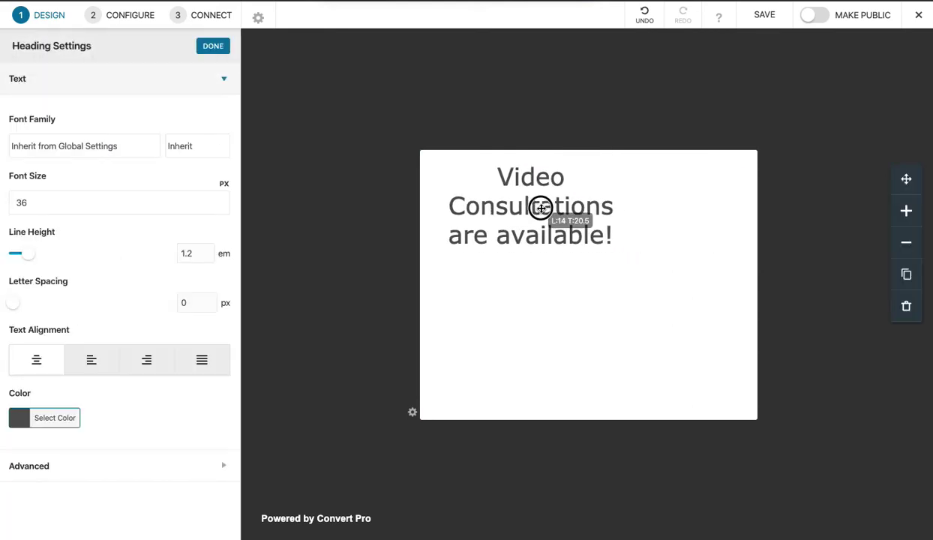
drag(540, 208, 540, 208)
drag(627, 205, 743, 204)
drag(600, 201, 610, 201)
Capitalize "Are" and "Available" in the heading text and move the heading slightly down in the panel.
double_click(703, 178)
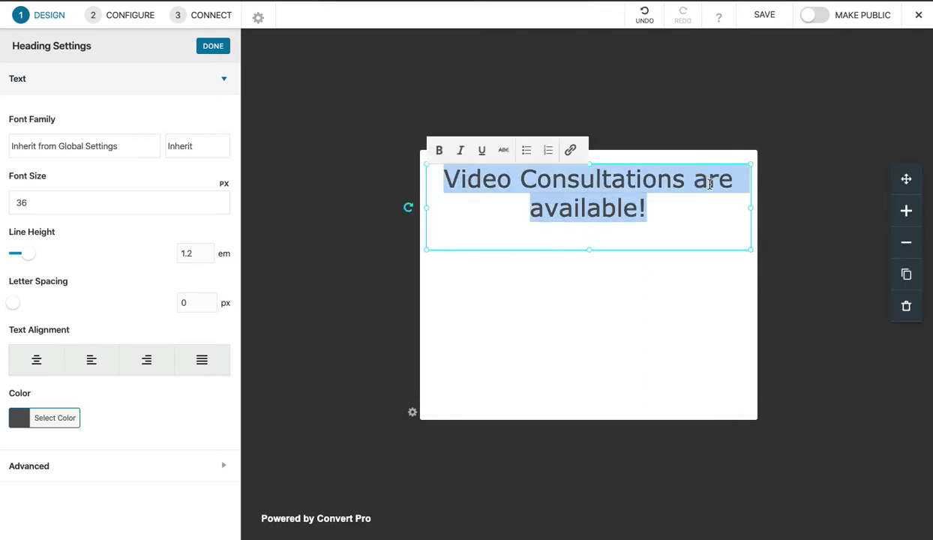
click(708, 183)
key(BackSpace)
text(A)
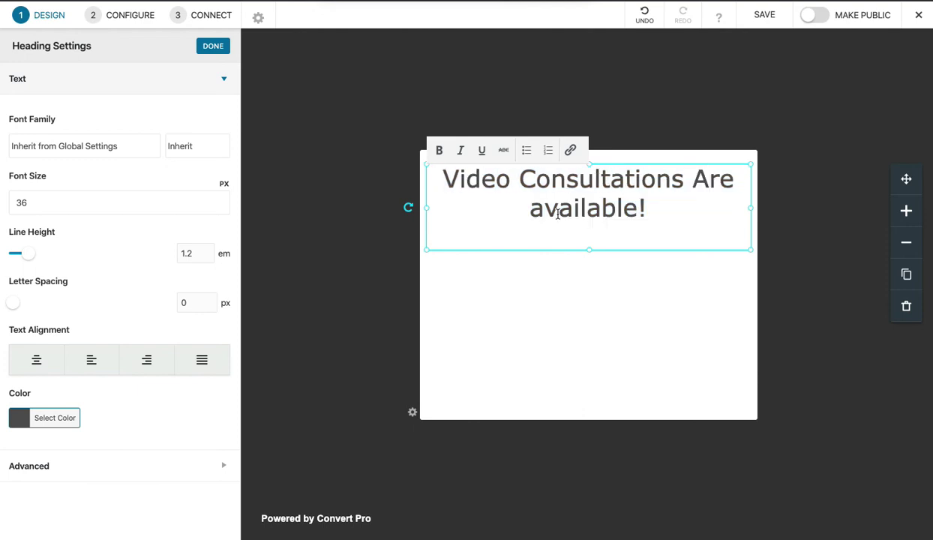
key(BackSpace)
text(A)
click(579, 292)
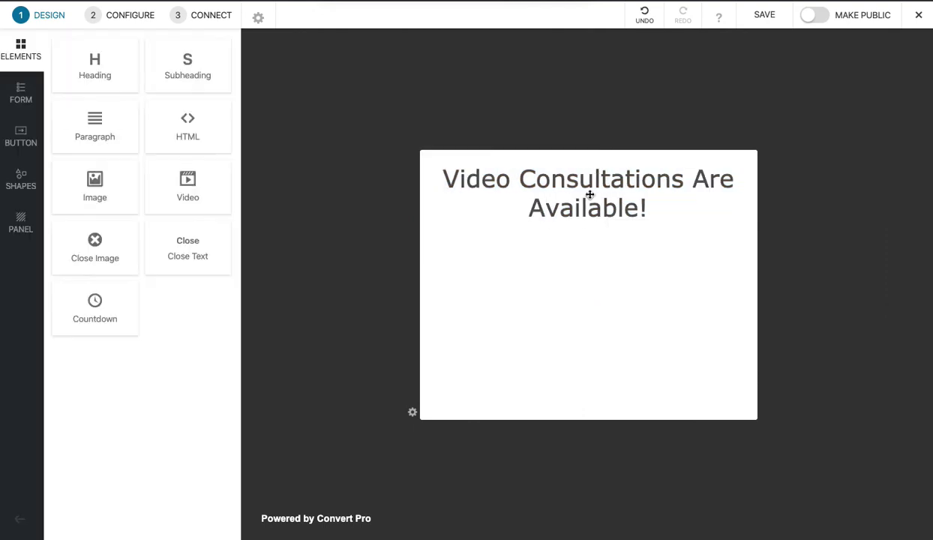
drag(590, 193, 592, 206)
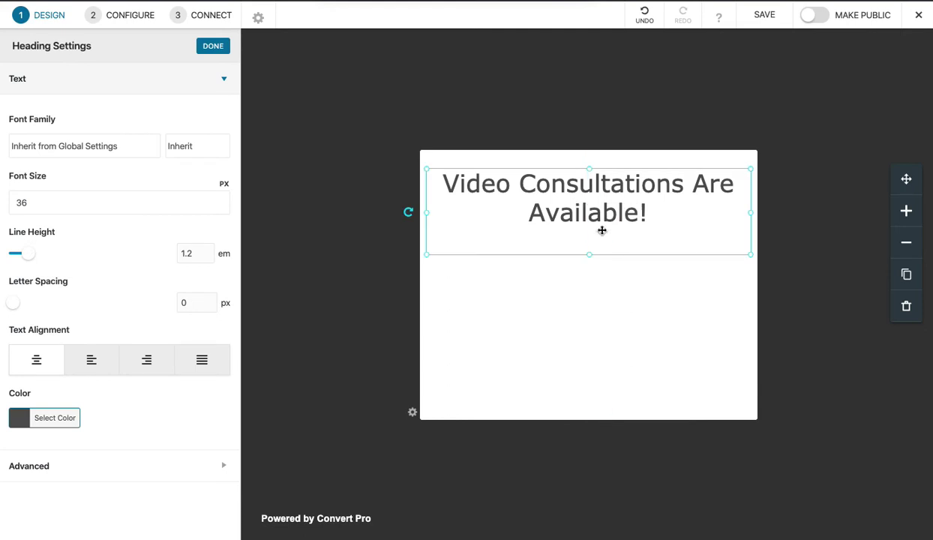
Shorten the heading box to fit its two lines of text and add a Paragraph element below it.
drag(591, 255, 590, 234)
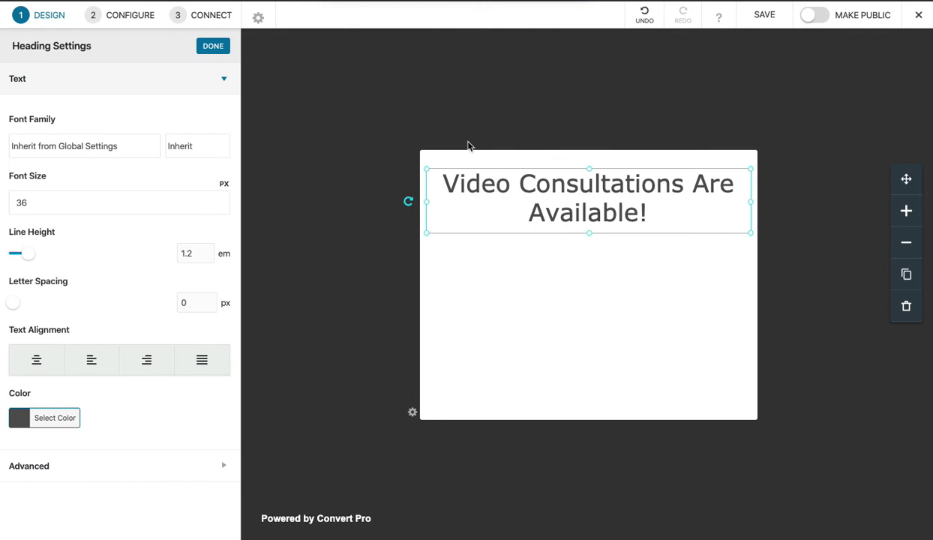
click(216, 50)
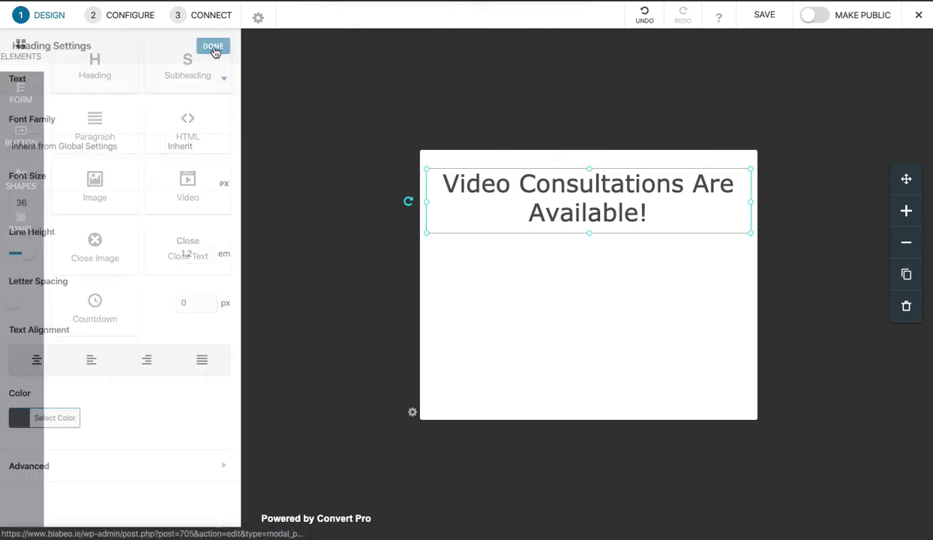
drag(100, 123, 506, 271)
Replace the paragraph's placeholder with the message about connecting from home, food intolerance testing by post and booking through the contact page, and centre-align it.
triple_click(577, 296)
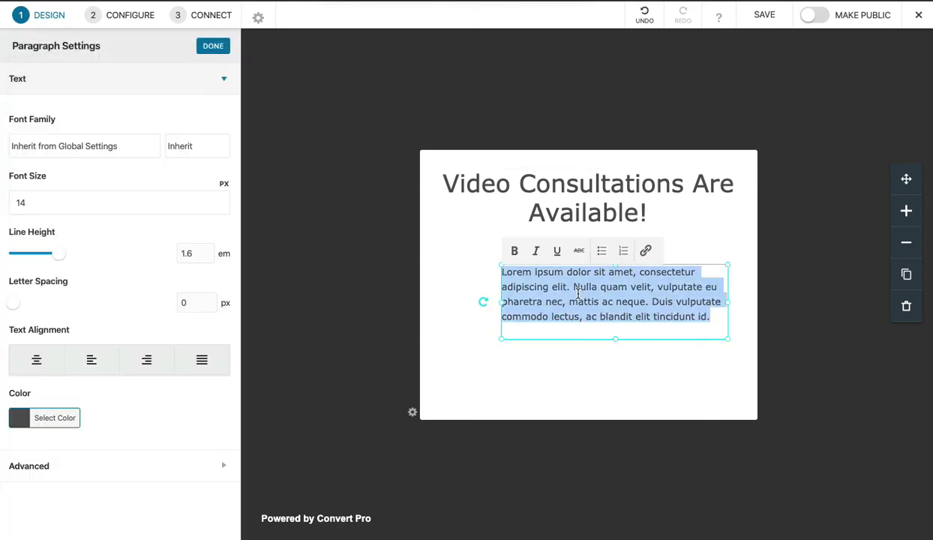
text(intolerance testing I am sending out testing equipment before appointments for you to send me back your finger prick blood sample by post. Use the contact page to book your appointment.)
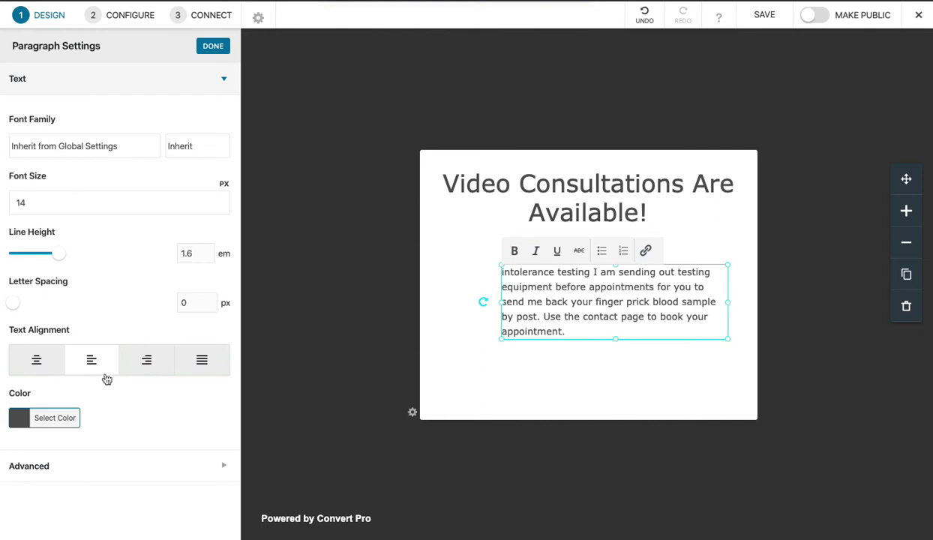
click(37, 368)
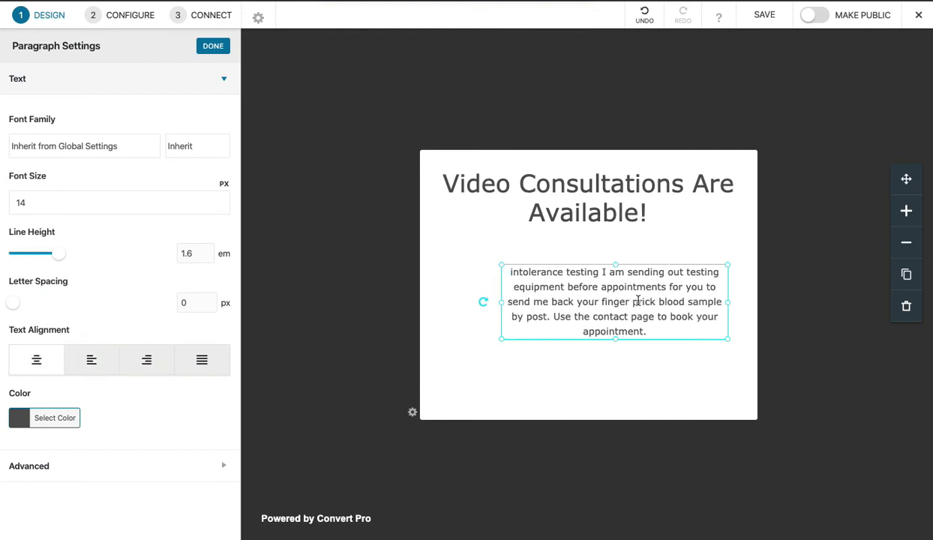
Centre the paragraph under the heading, extend its box downward to fit the whole message and set its font size to 16 px.
drag(614, 306, 589, 285)
click(610, 349)
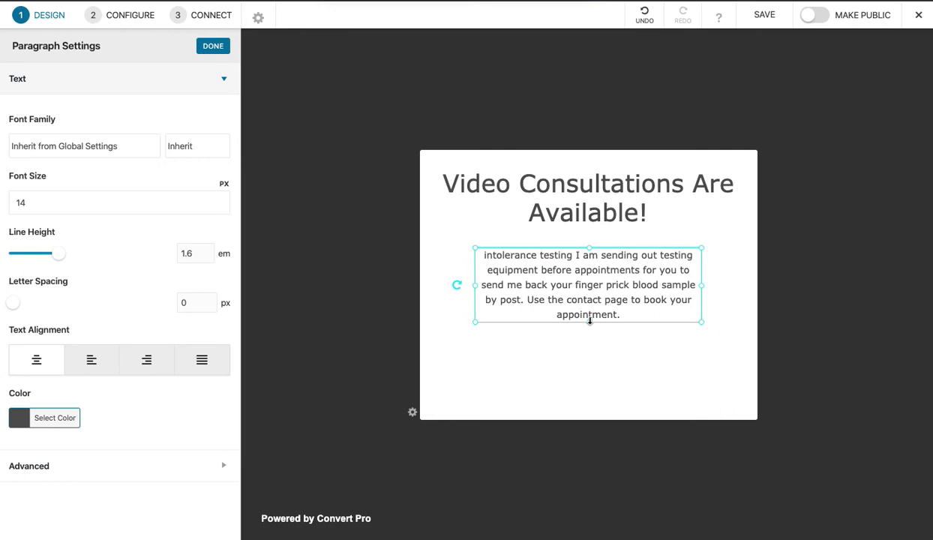
drag(590, 320, 591, 379)
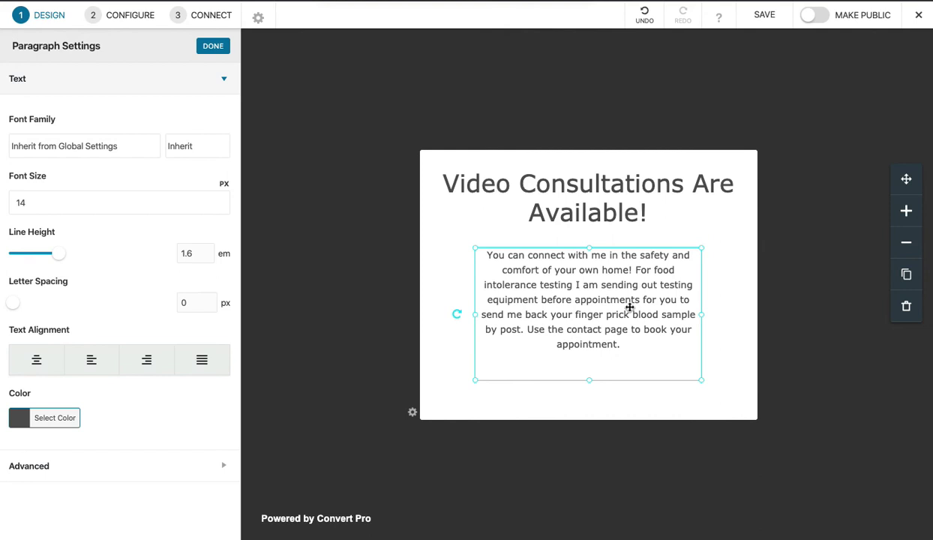
text(16)
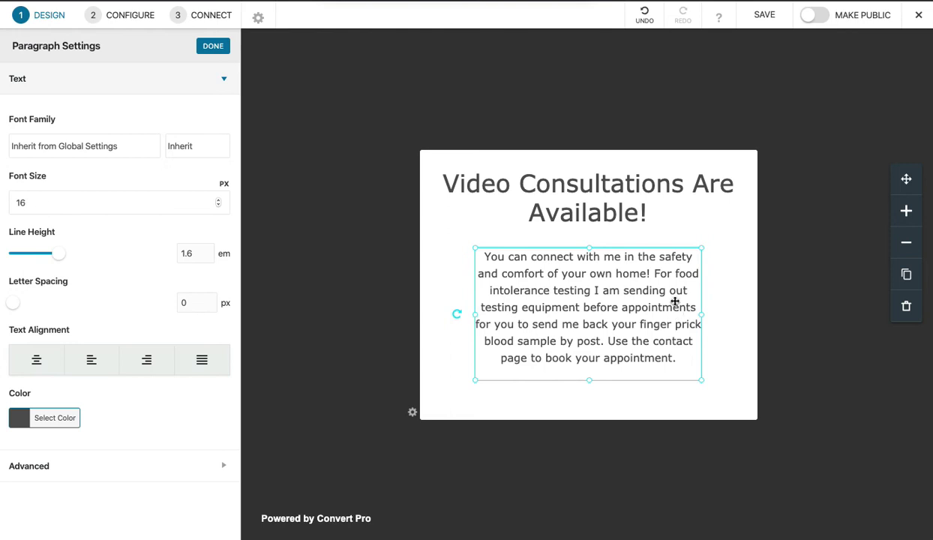
Add a Close Image element in the popup panel's upper-right corner and choose the red circular cross icon for it.
click(615, 200)
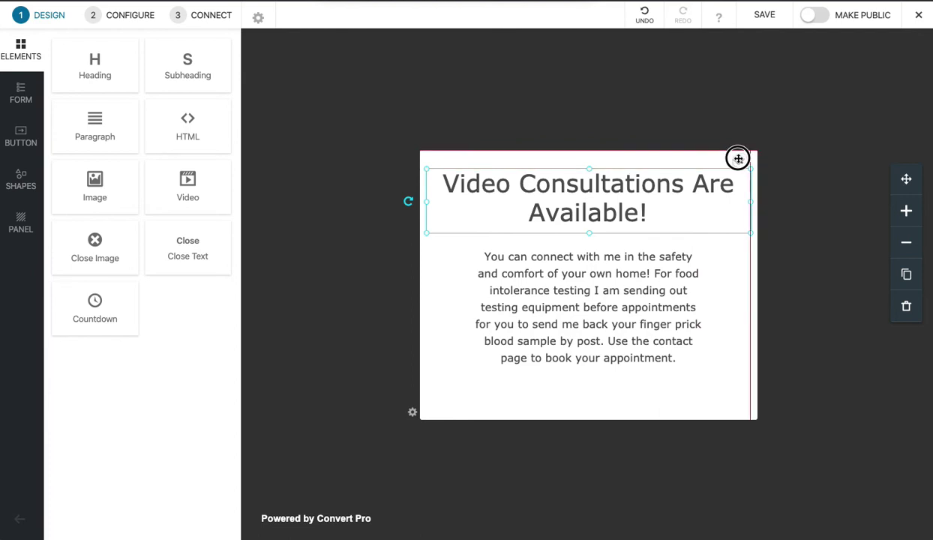
drag(738, 158, 738, 158)
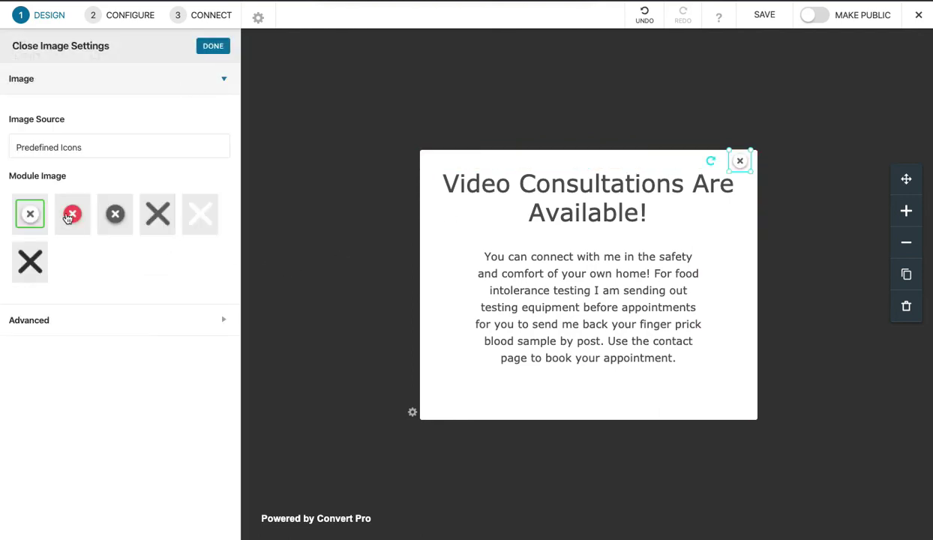
click(72, 214)
click(742, 162)
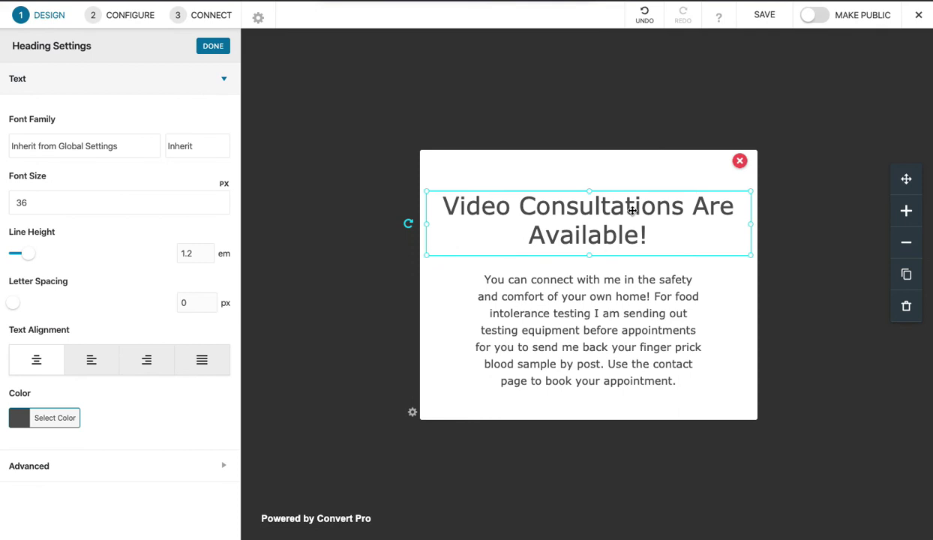
Move the heading slightly up beneath the close icon and bring the paragraph up closer to the heading.
drag(632, 211, 632, 205)
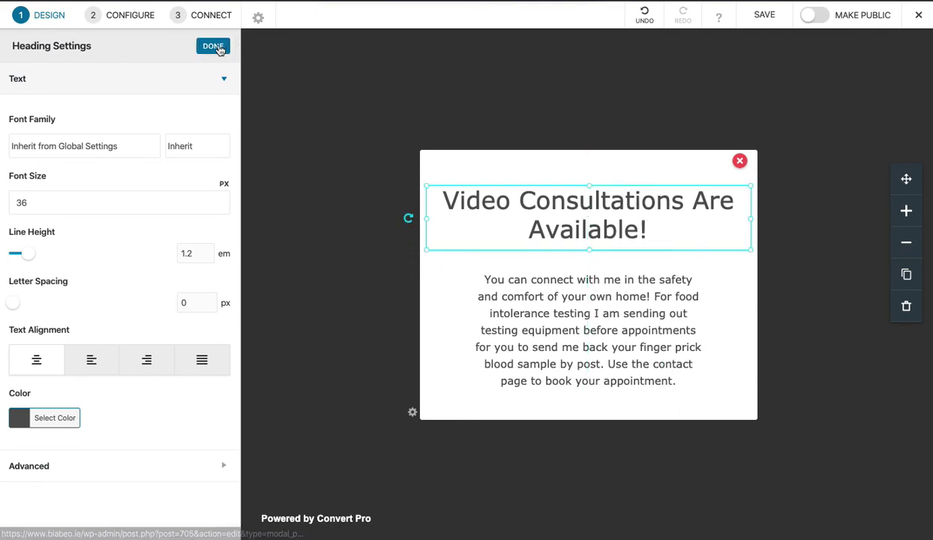
click(215, 46)
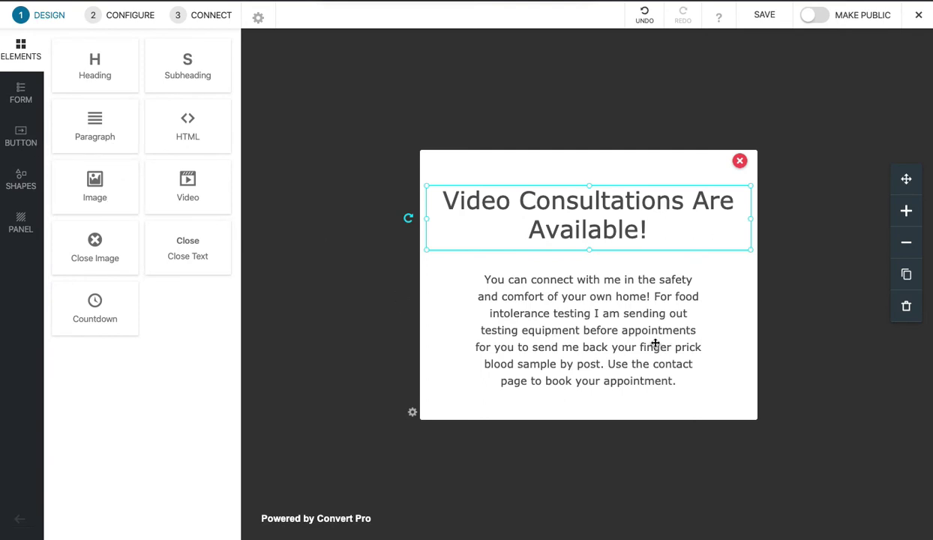
click(22, 144)
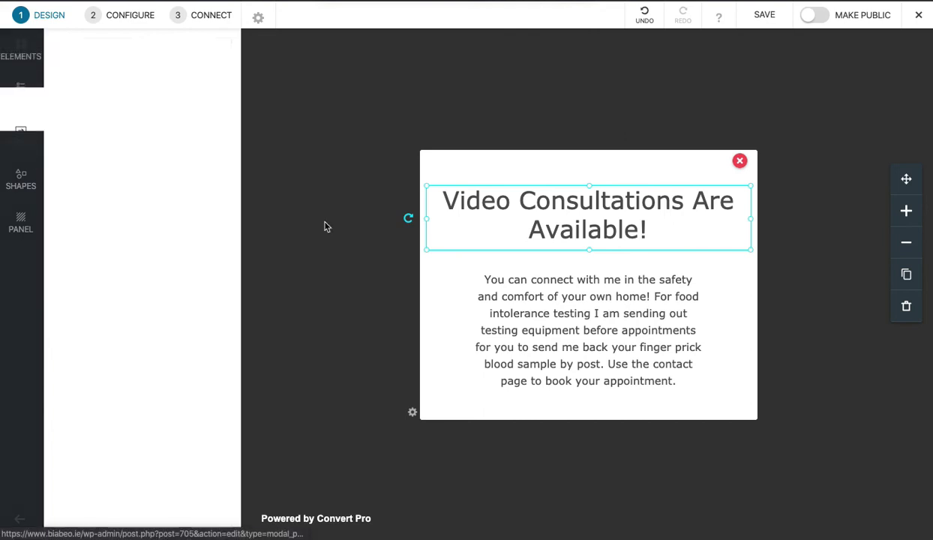
drag(656, 316, 652, 303)
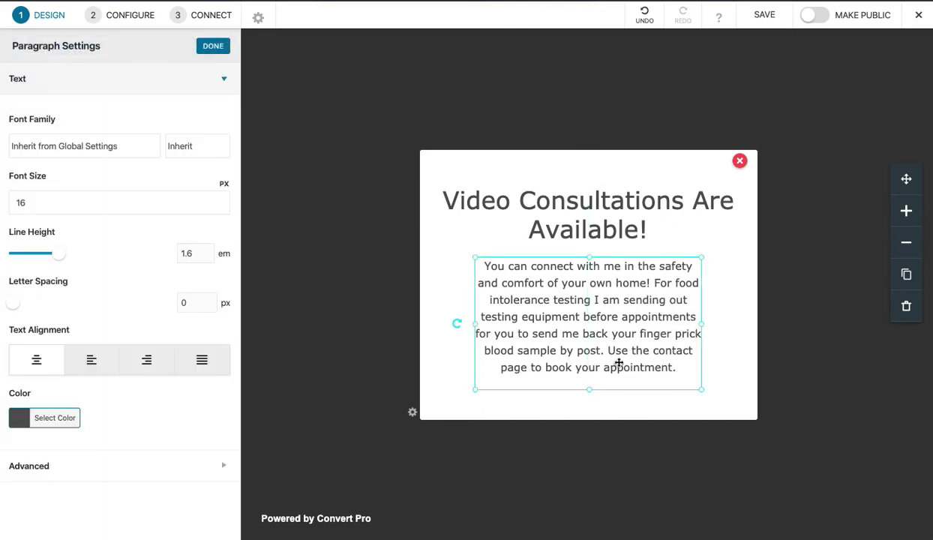
Shift the heading and paragraph further up in the panel to leave room for a button below the paragraph.
double_click(651, 349)
drag(651, 350, 527, 366)
click(686, 231)
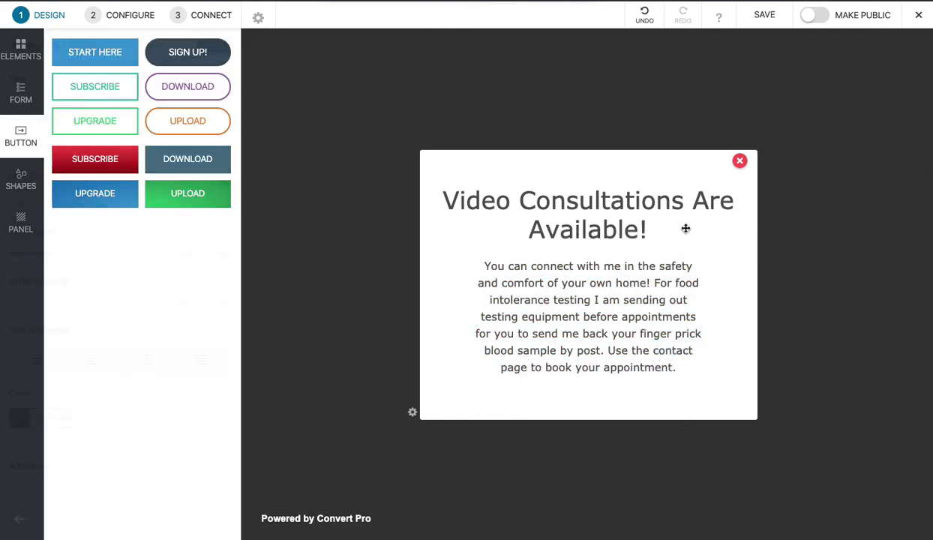
drag(685, 231, 641, 221)
drag(630, 309, 632, 295)
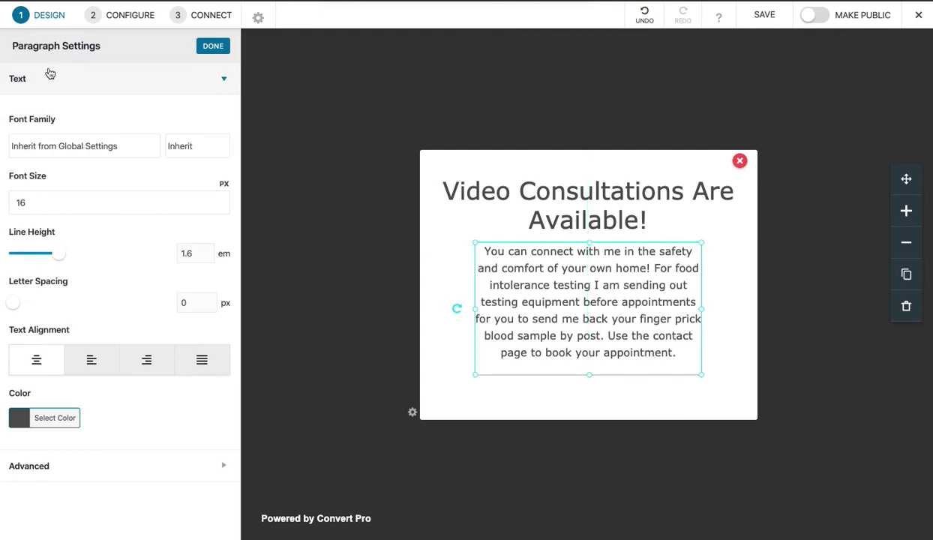
click(211, 46)
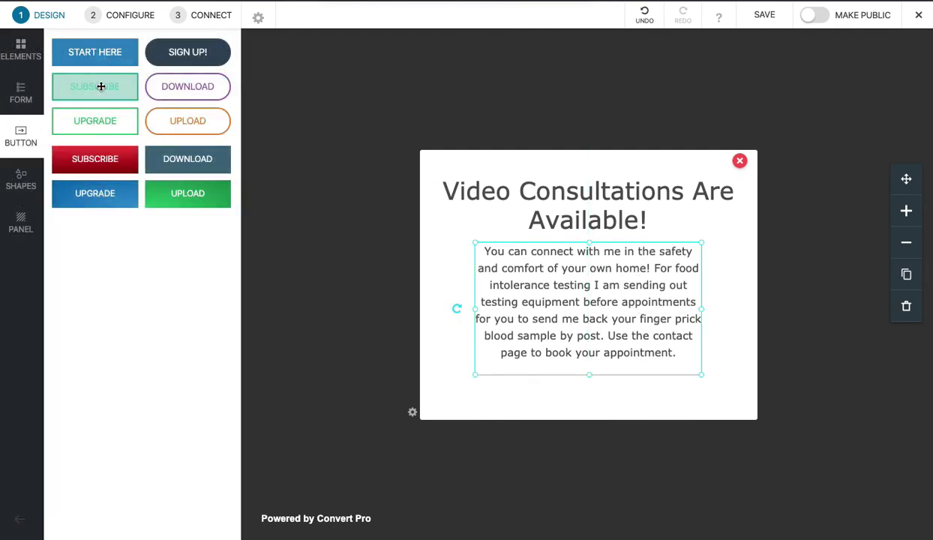
Add the green-outlined Subscribe button centred below the paragraph and change its text to "CONTACT".
drag(99, 90, 543, 377)
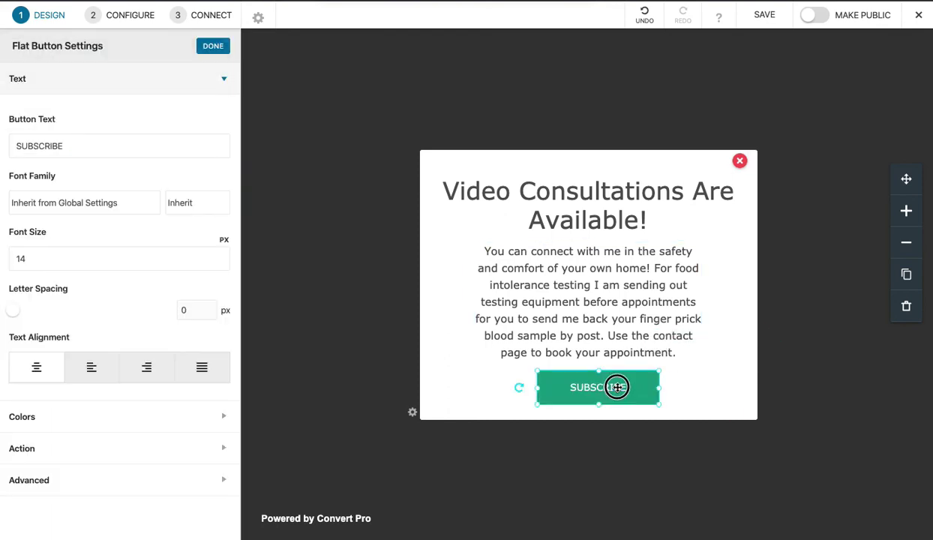
drag(616, 386, 609, 386)
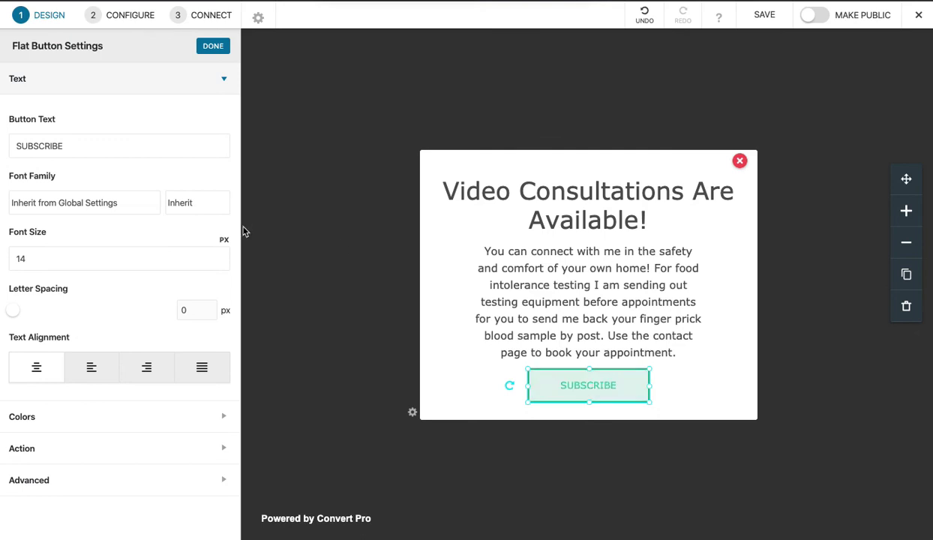
drag(121, 137, 10, 138)
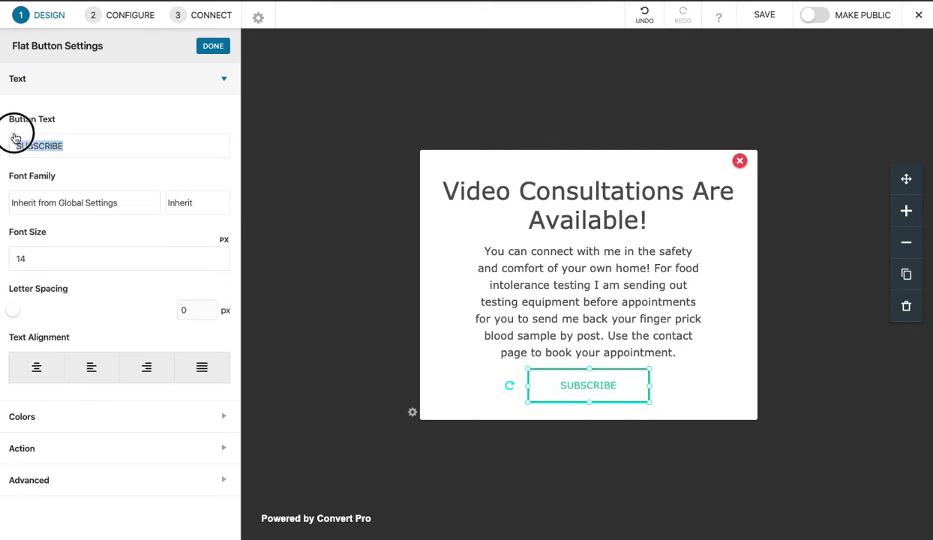
text(CONTACT)
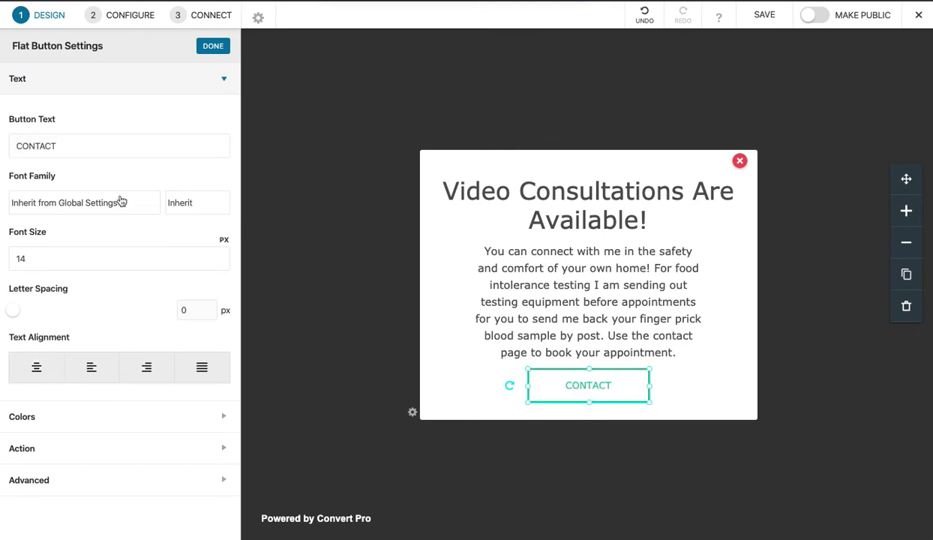
Set the CONTACT button's text color to red #ff2323.
click(147, 424)
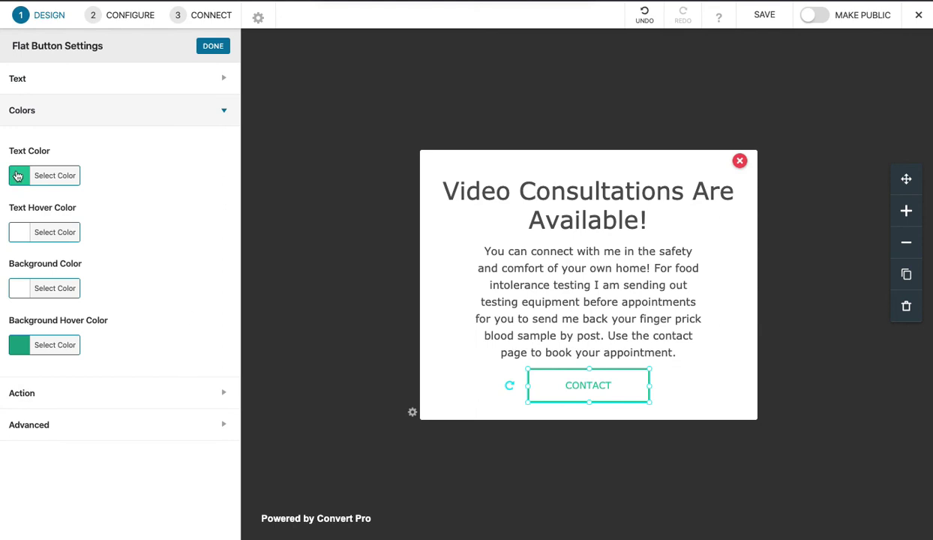
click(17, 176)
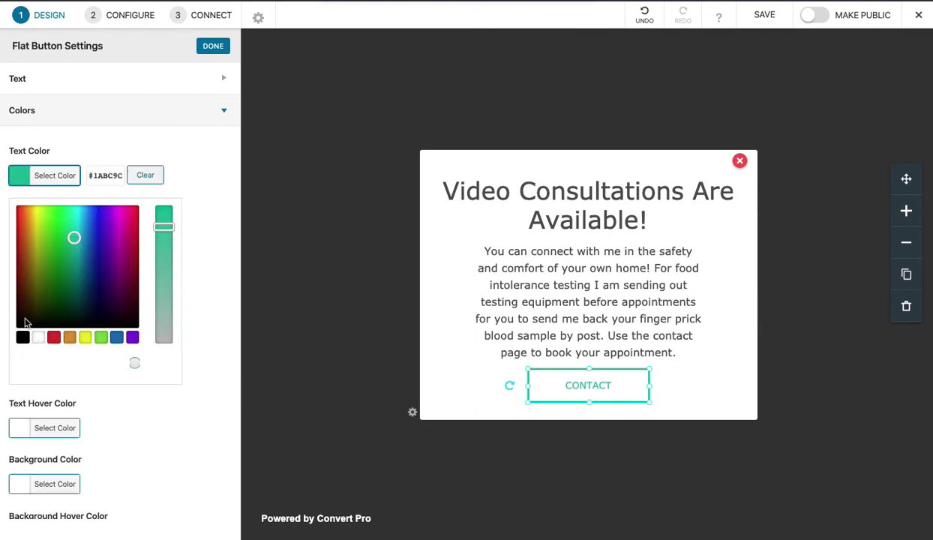
click(18, 207)
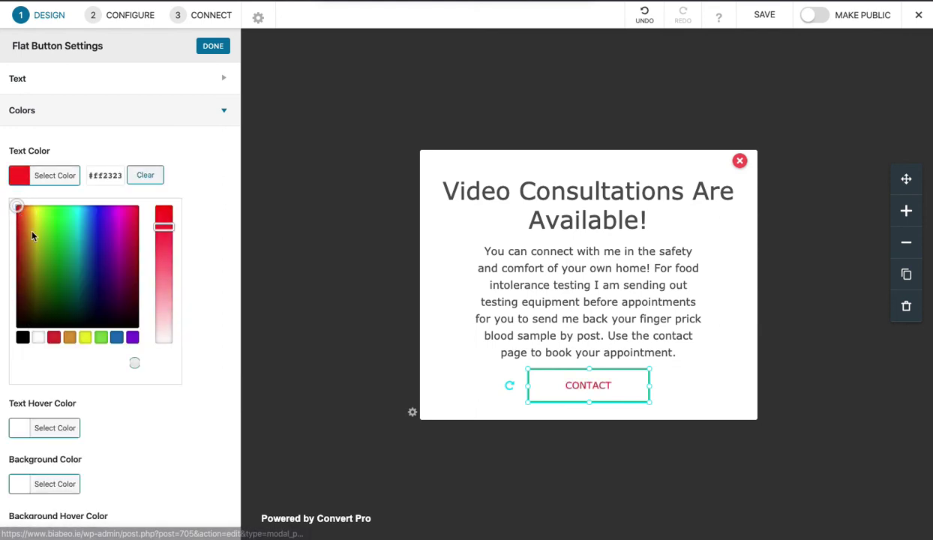
click(28, 484)
click(221, 116)
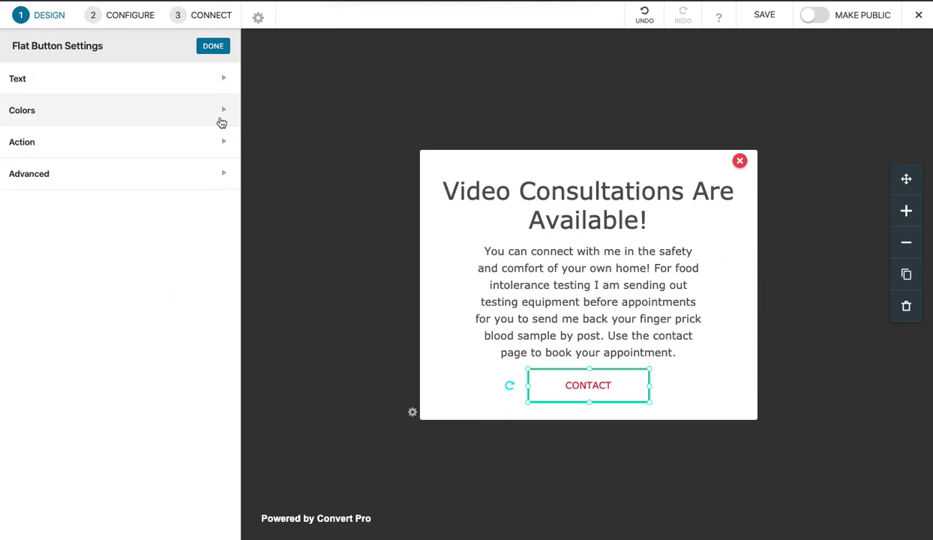
Set the CONTACT button's background hover color to black #000000.
click(221, 116)
click(30, 345)
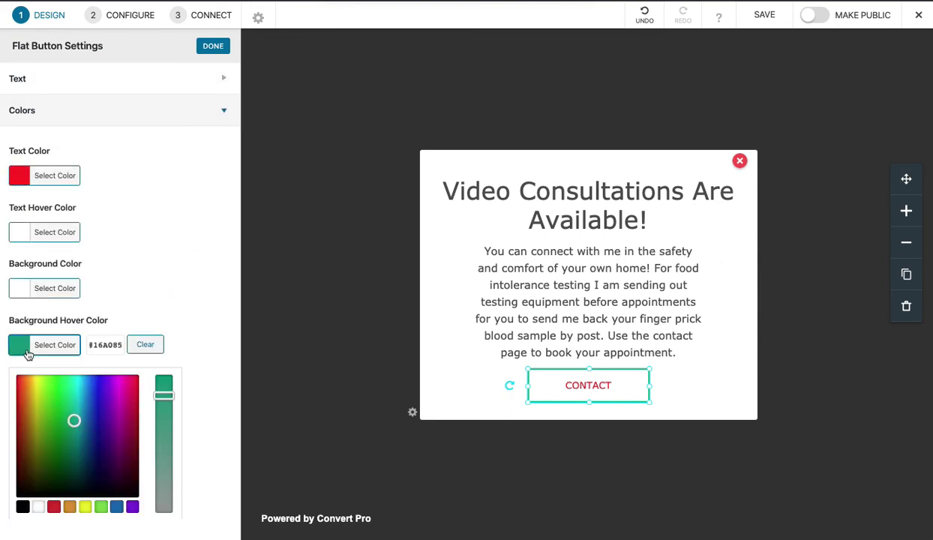
click(22, 507)
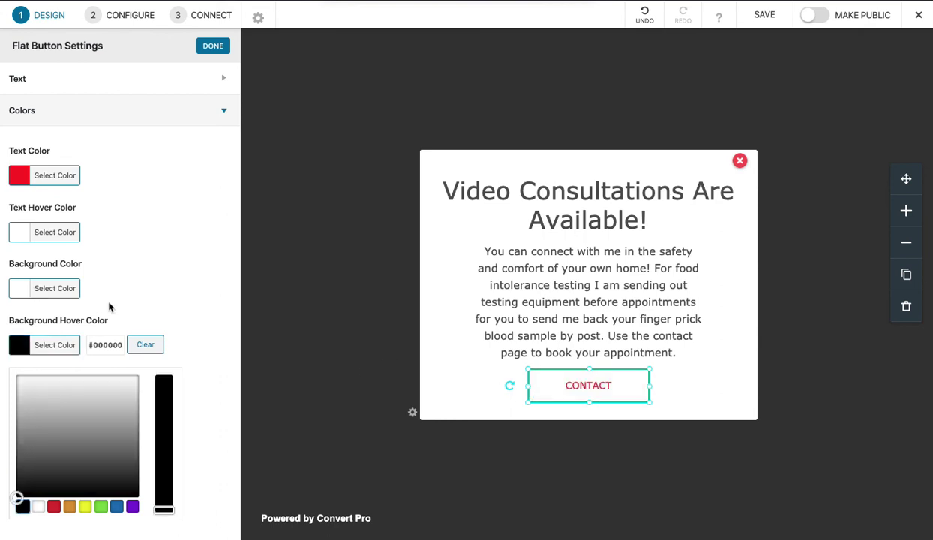
scroll(109, 306, down, 3)
scroll(109, 306, up, 3)
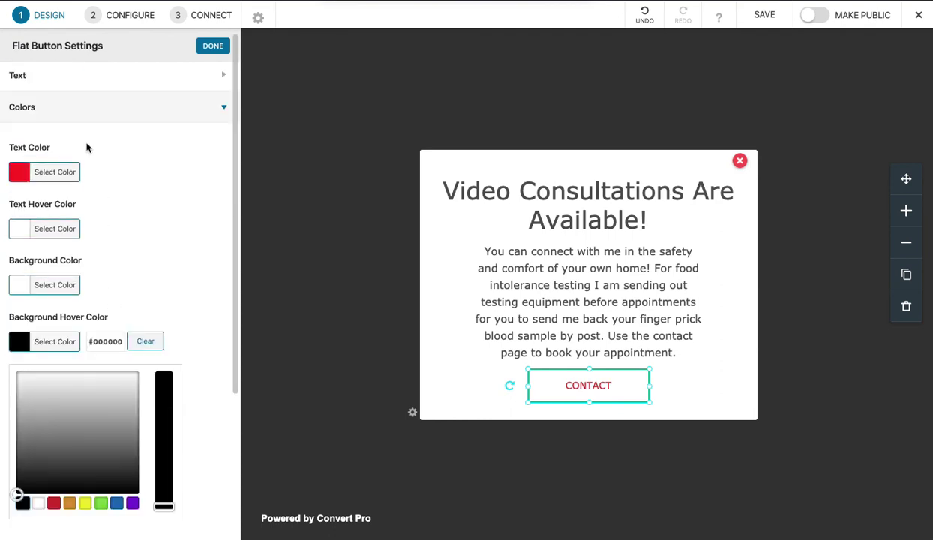
click(210, 84)
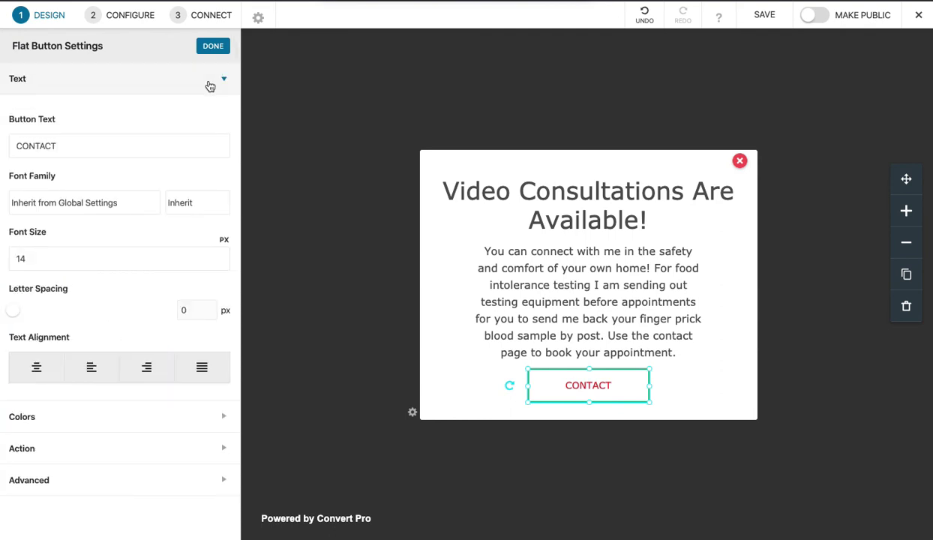
click(209, 84)
click(204, 111)
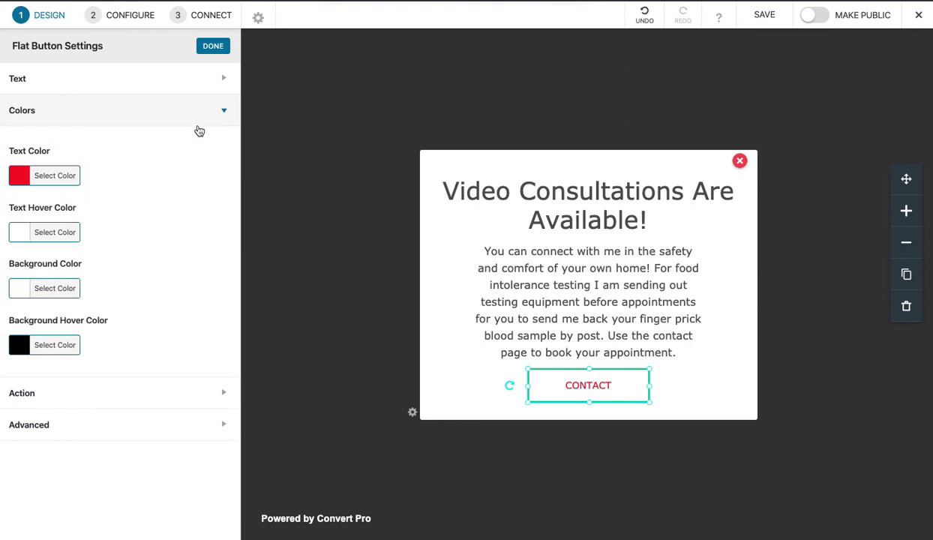
click(27, 390)
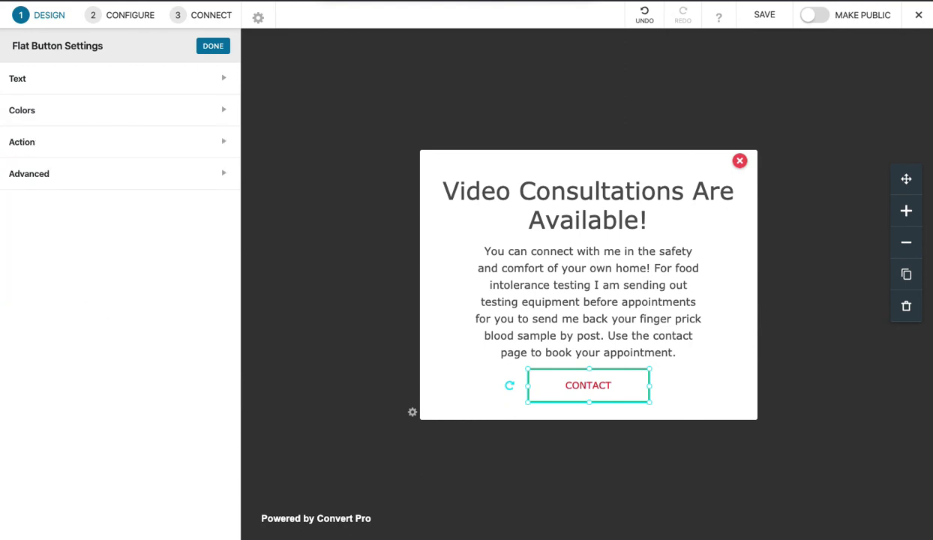
Set the CONTACT button's border color to red #ff0000.
click(184, 180)
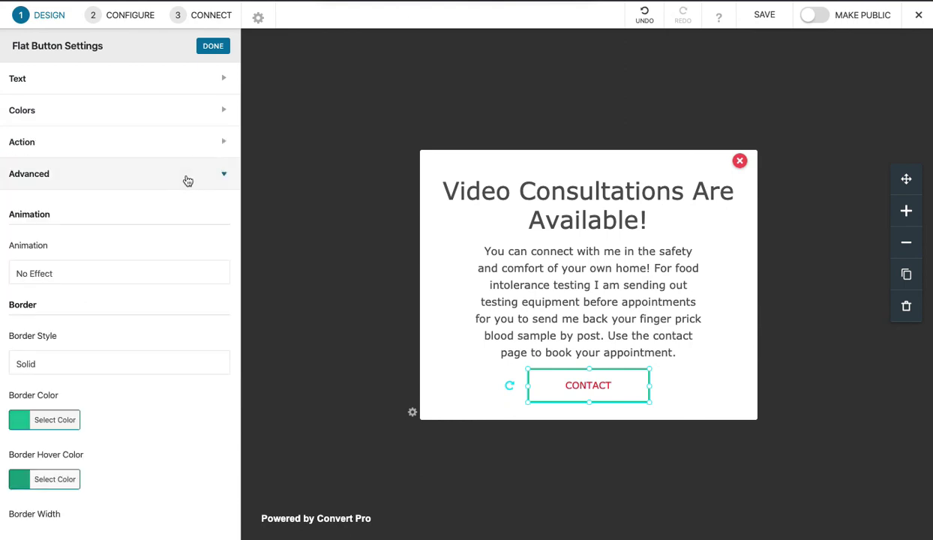
scroll(165, 273, down, 3)
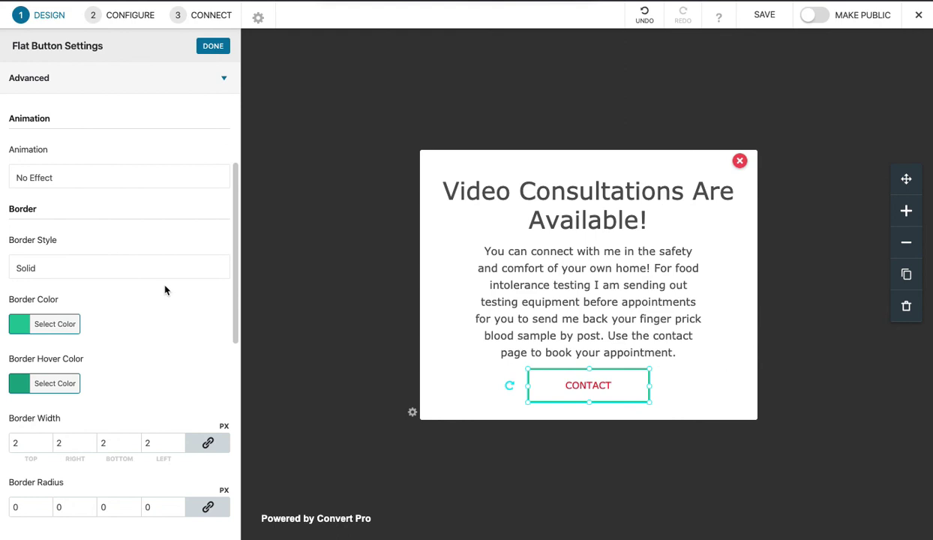
click(33, 327)
drag(53, 444, 6, 469)
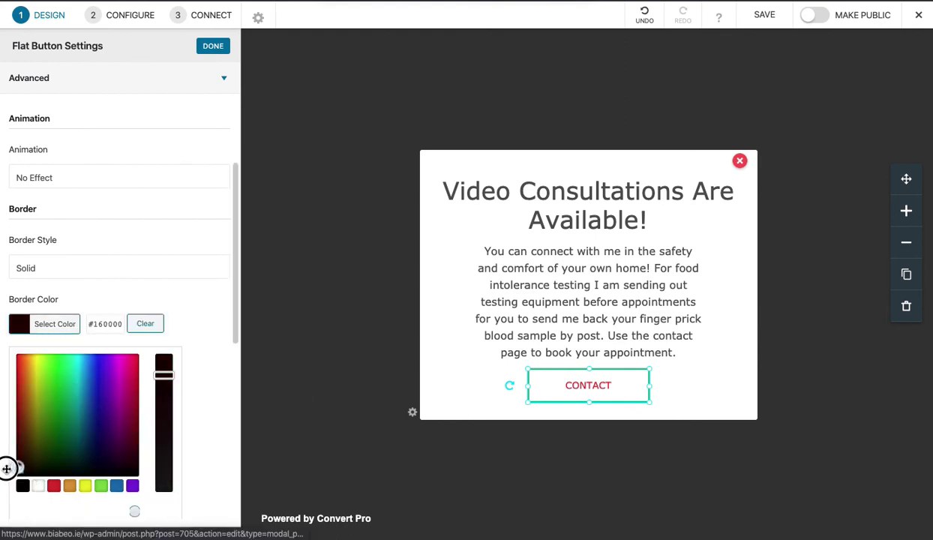
click(10, 457)
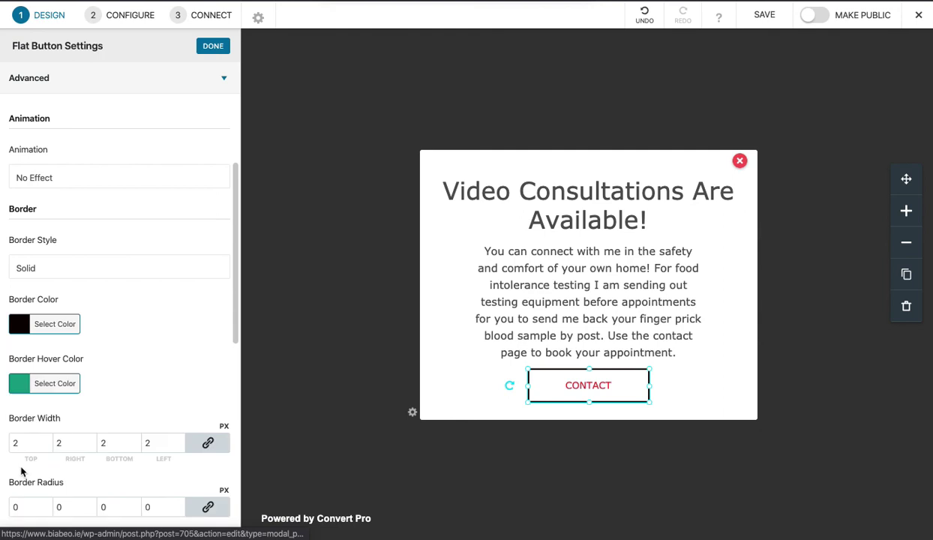
click(43, 323)
click(20, 356)
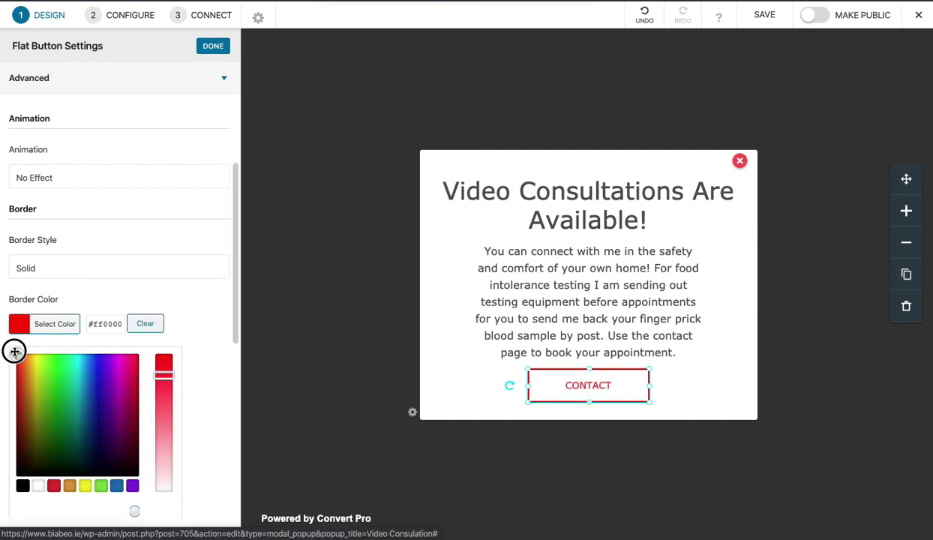
click(700, 348)
click(658, 379)
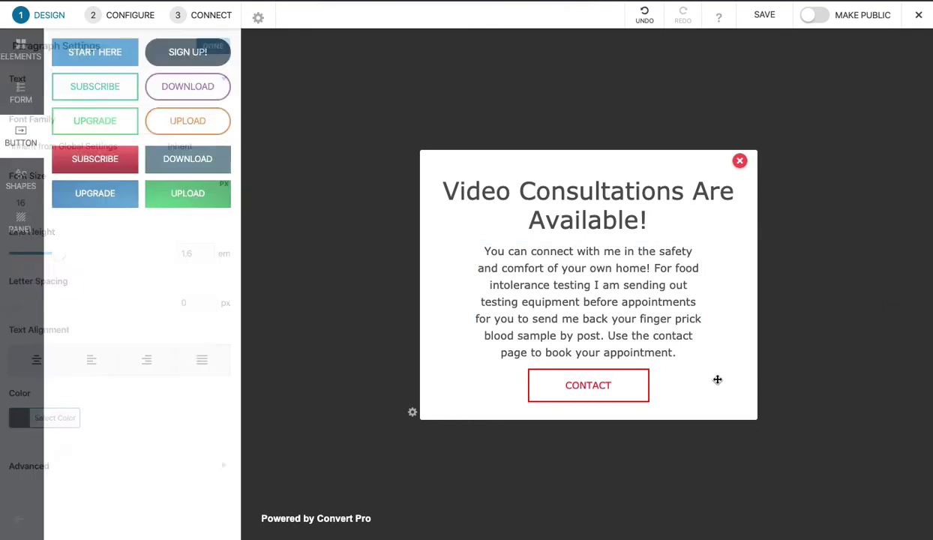
Set the CONTACT button's field action to Go to URL.
click(566, 381)
click(223, 78)
click(228, 140)
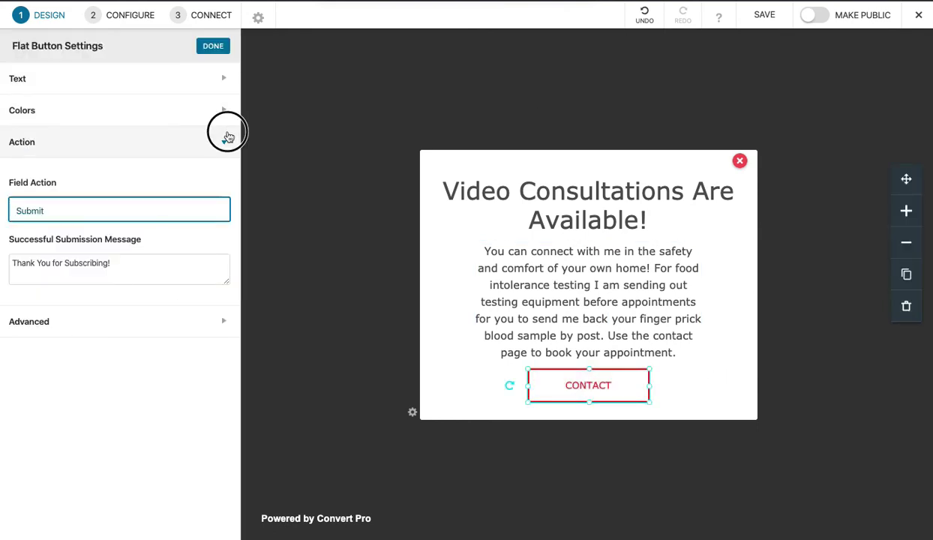
click(229, 140)
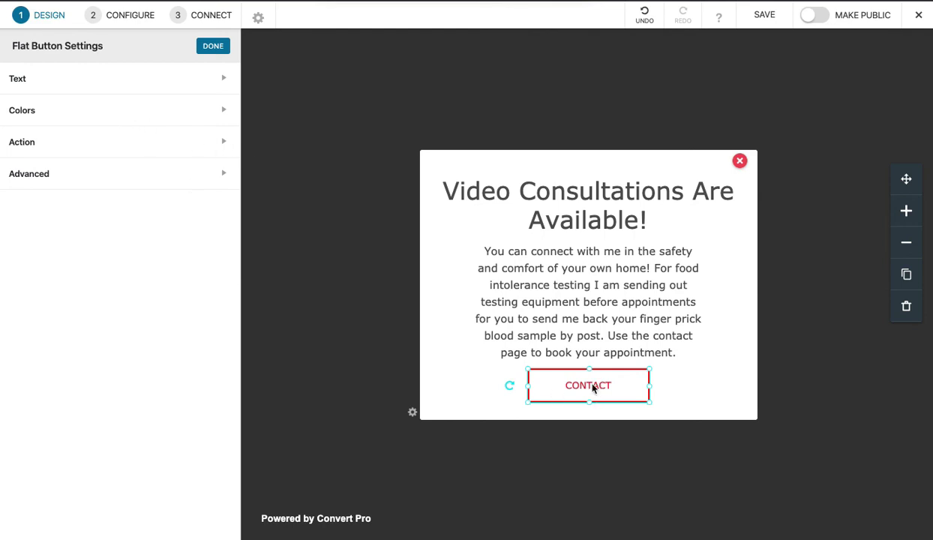
click(222, 143)
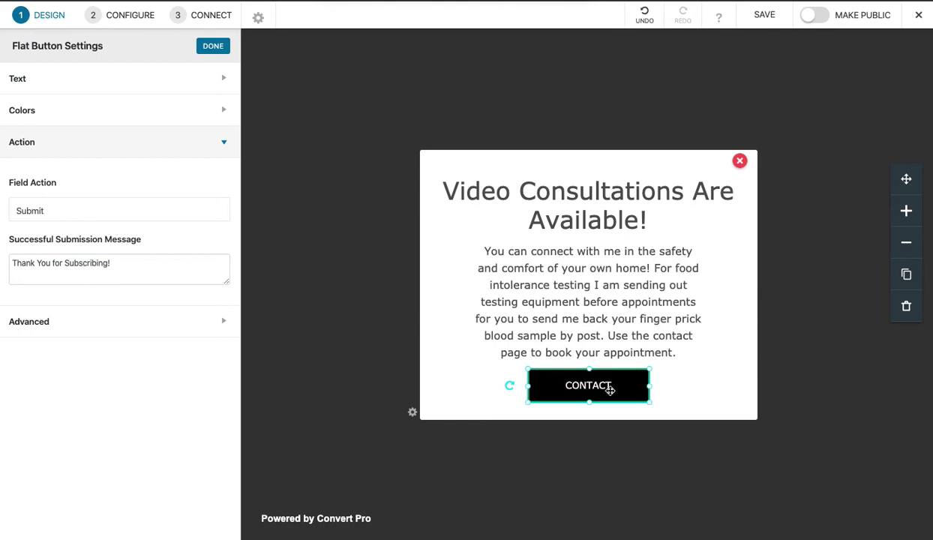
click(140, 214)
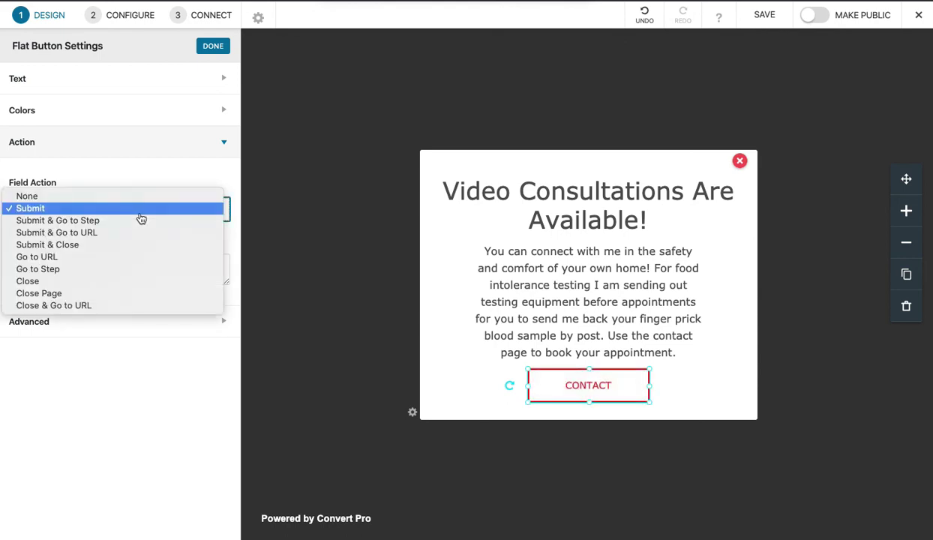
click(134, 260)
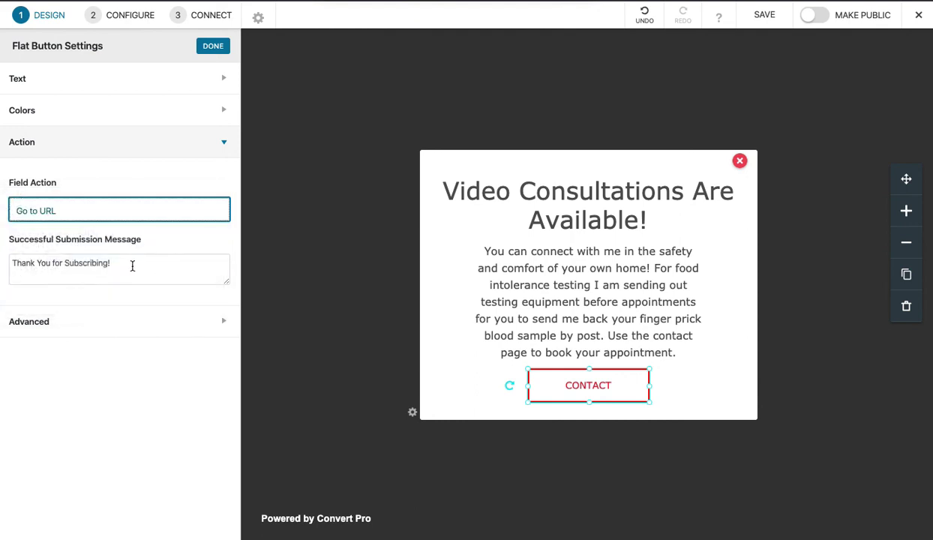
click(52, 266)
text(/contact/)
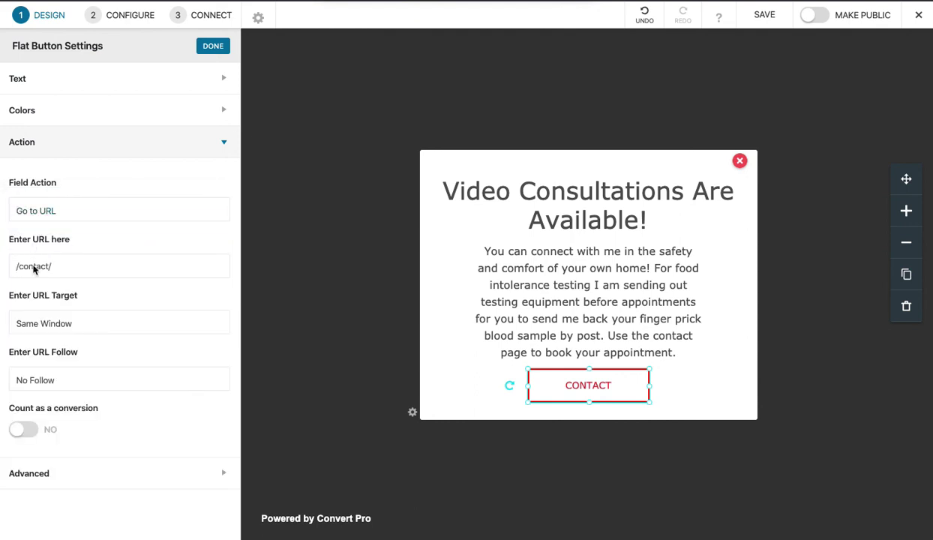
key(Home)
text(https://www.biabeo.ie)
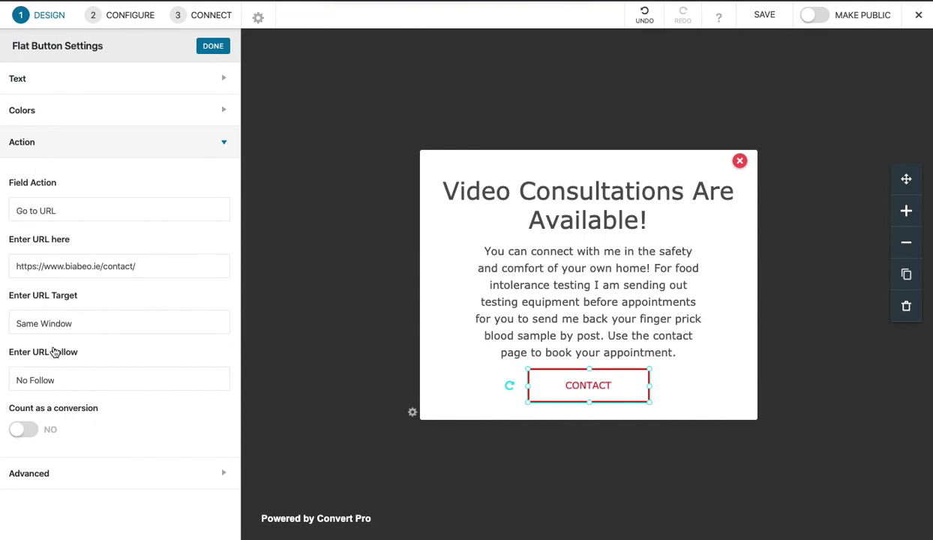
click(216, 46)
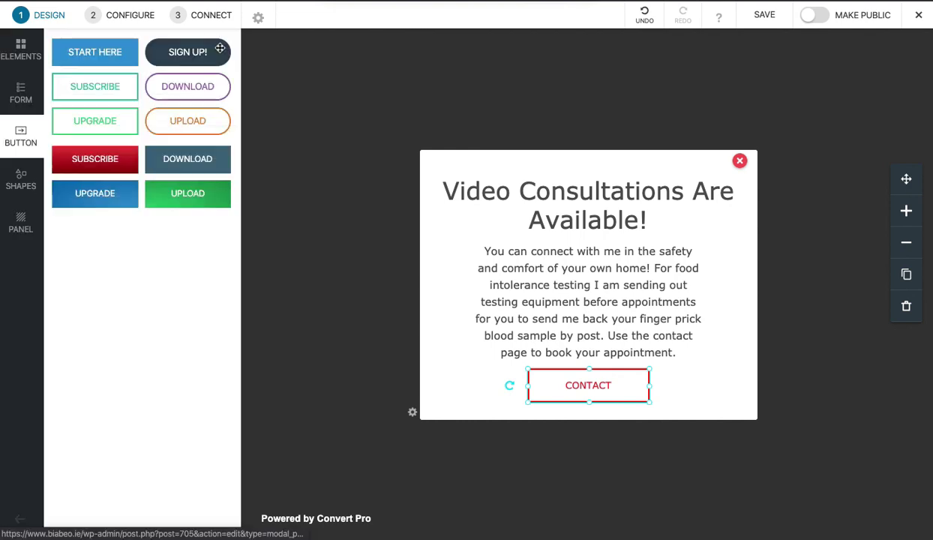
Configure Ruleset 1 to display the popup when a user is on the page for at least 1 second.
click(124, 18)
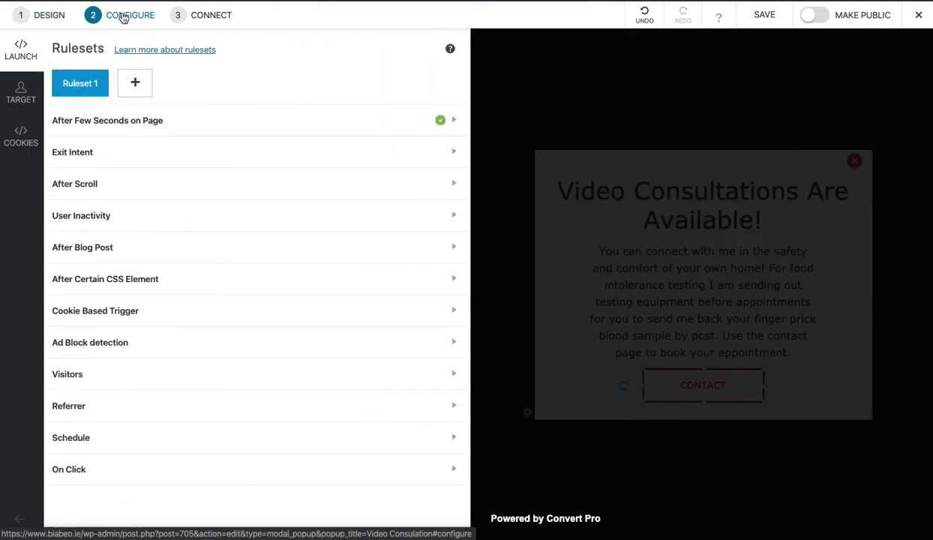
click(452, 121)
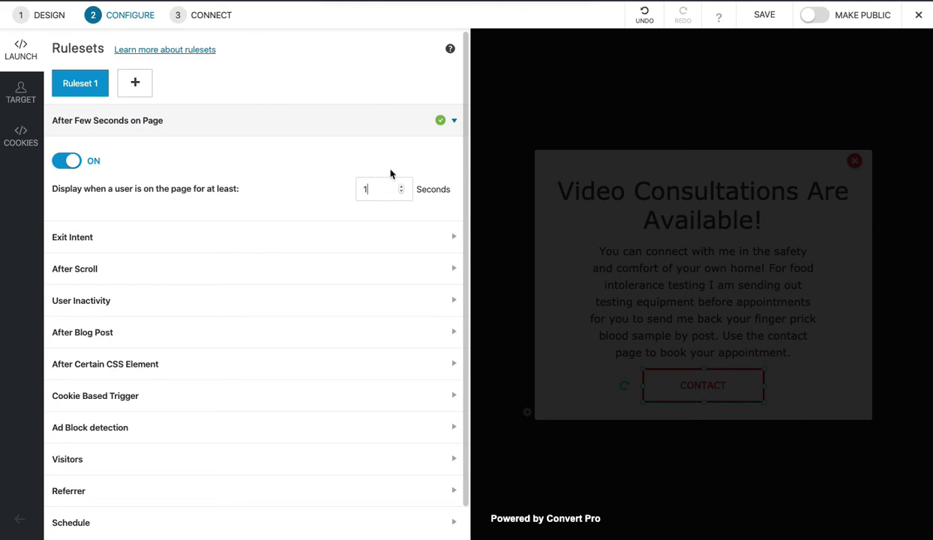
scroll(260, 273, down, 1)
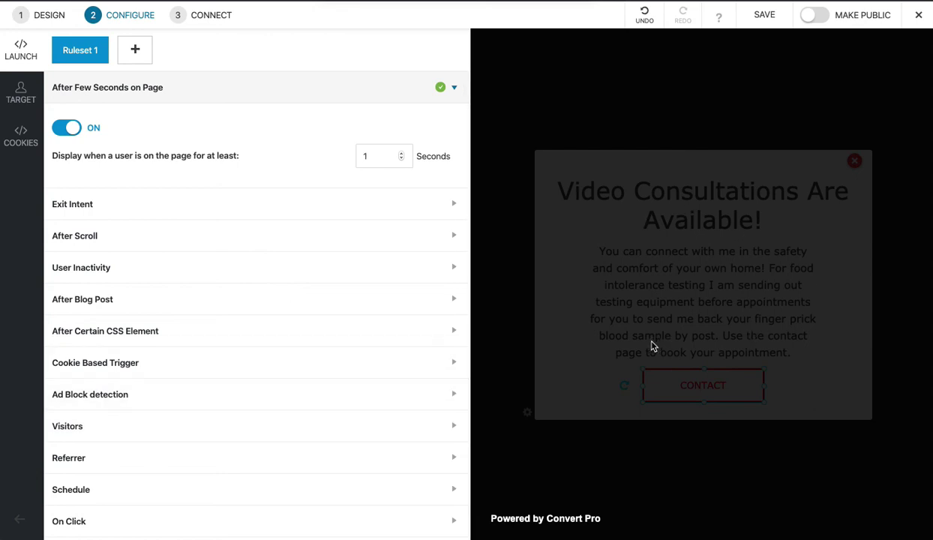
click(429, 429)
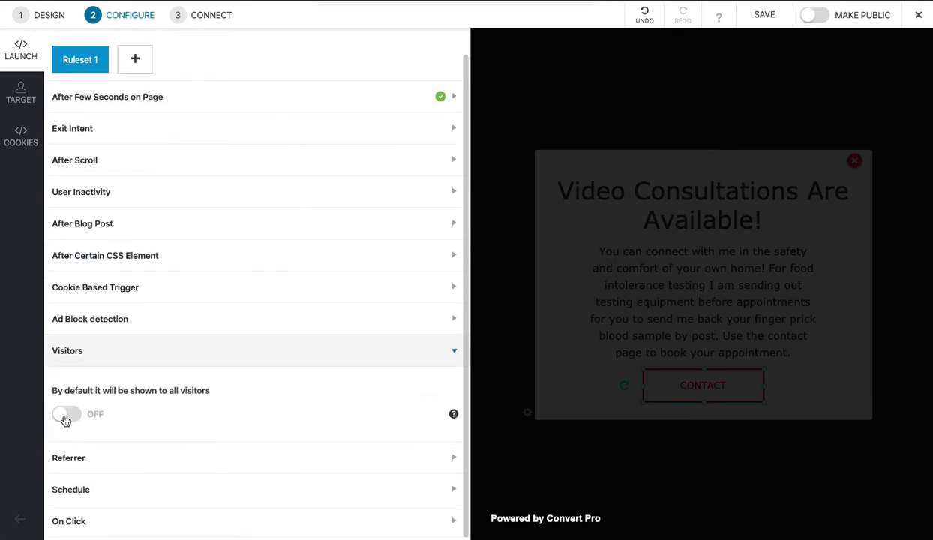
click(65, 417)
scroll(202, 444, down, 1)
click(200, 420)
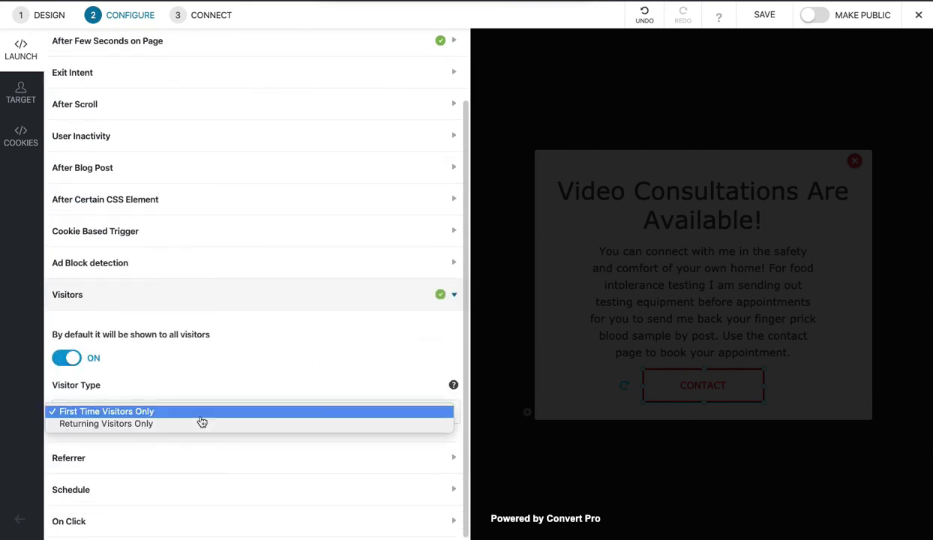
click(196, 435)
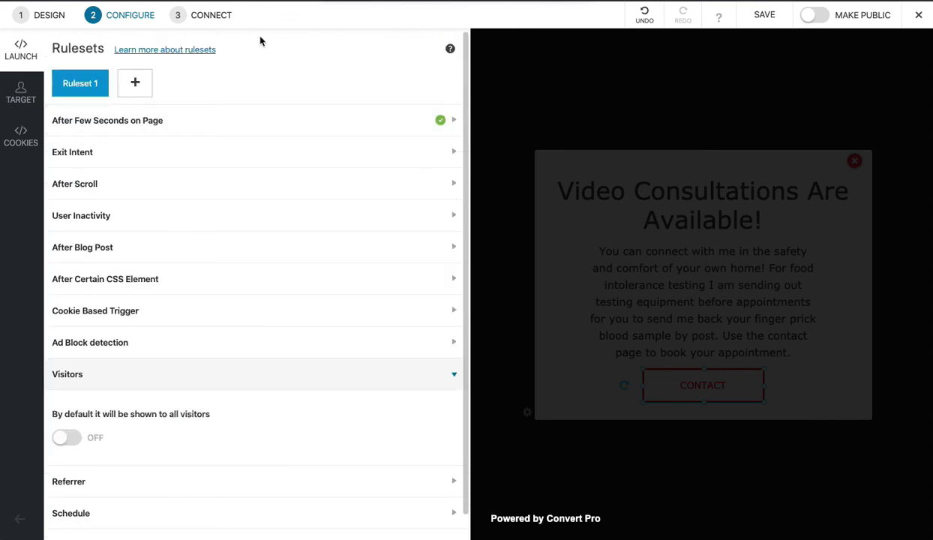
Save the popup's design and launch rules, and make the popup public.
click(765, 17)
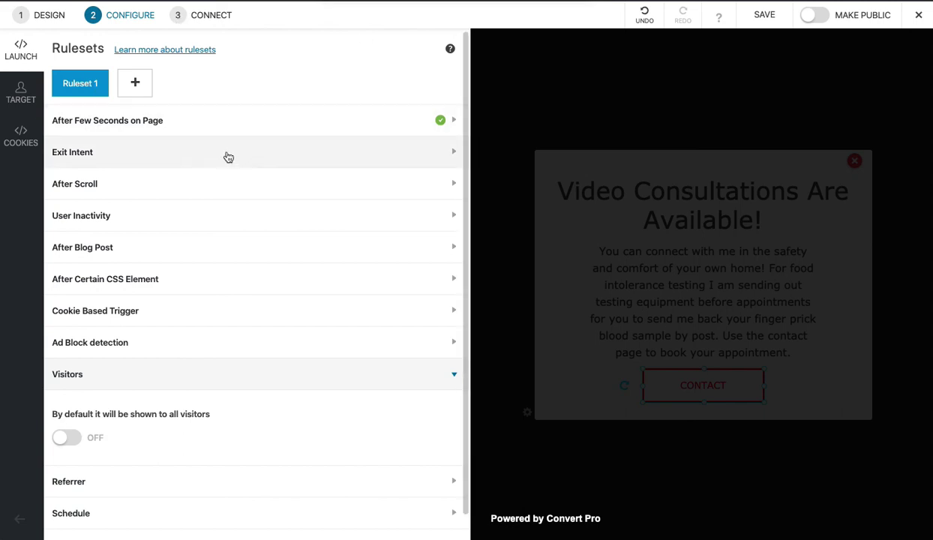
click(765, 17)
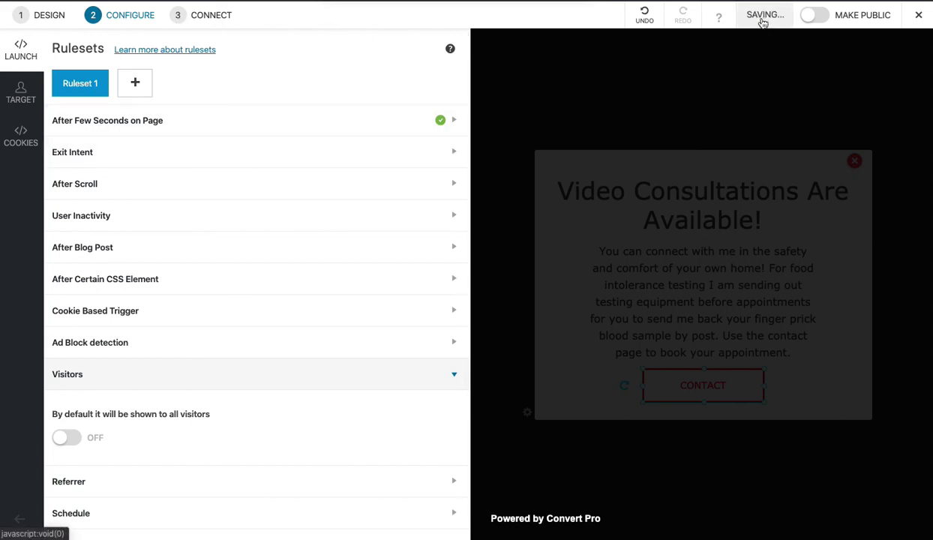
click(812, 21)
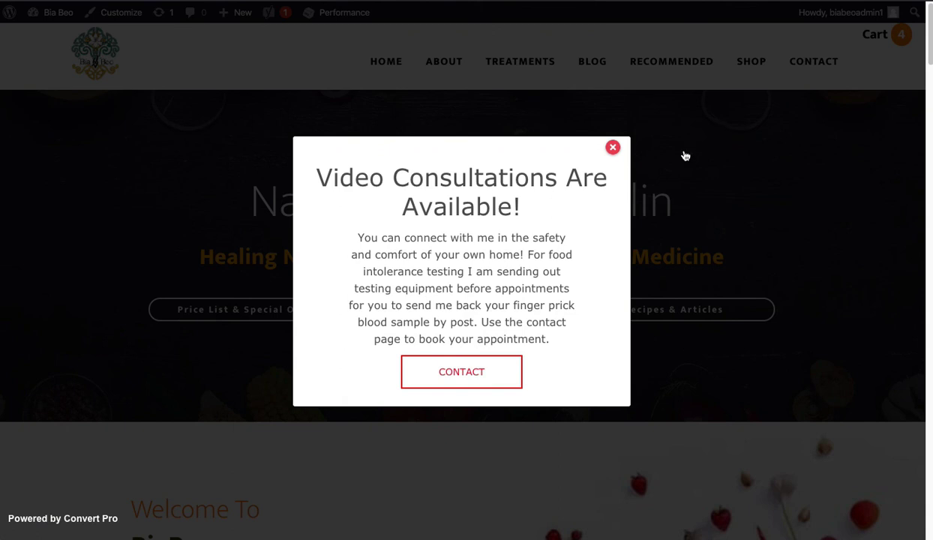
Test the CONTACT button in the popup on the live website's home page.
click(473, 375)
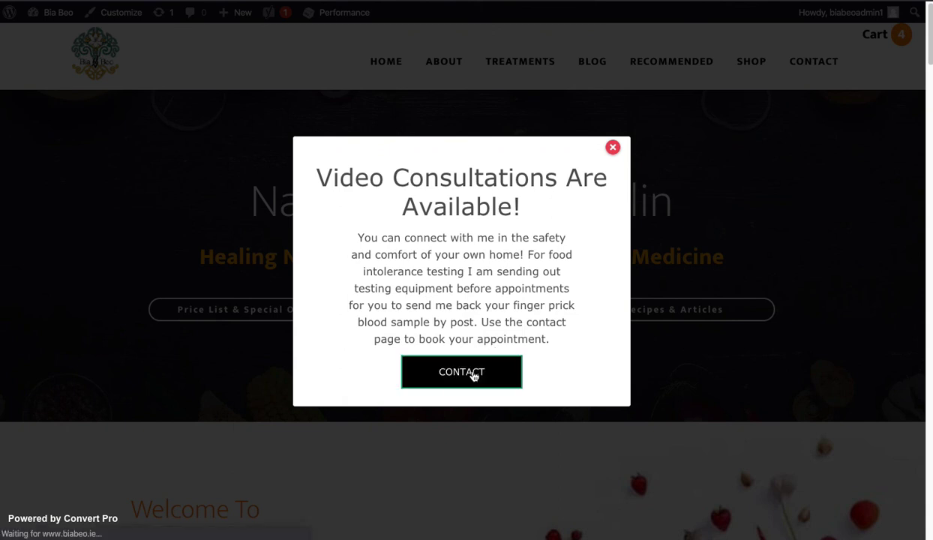